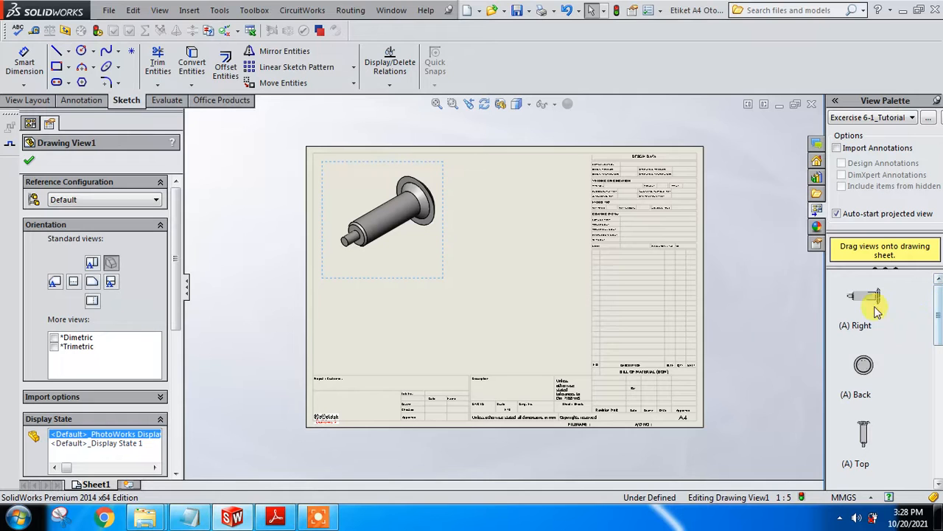
Step: Place the part's Right view below the isometric view and add a projected end view beside it
{"action": "left_click_drag", "start_coordinate": [877, 311], "coordinate": [375, 318]}
{"action": "scroll", "coordinate": [441, 324], "scroll_direction": "down", "scroll_amount": 1}
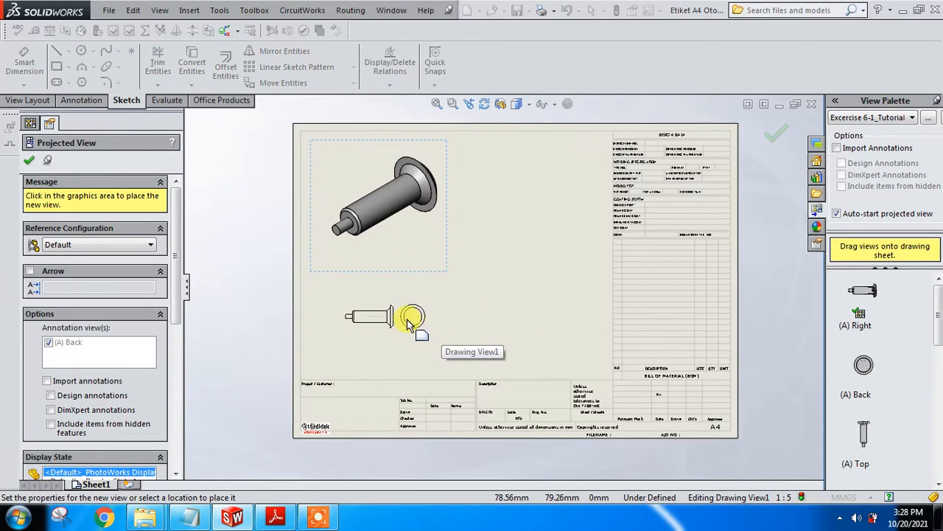
{"action": "left_click", "coordinate": [258, 317]}
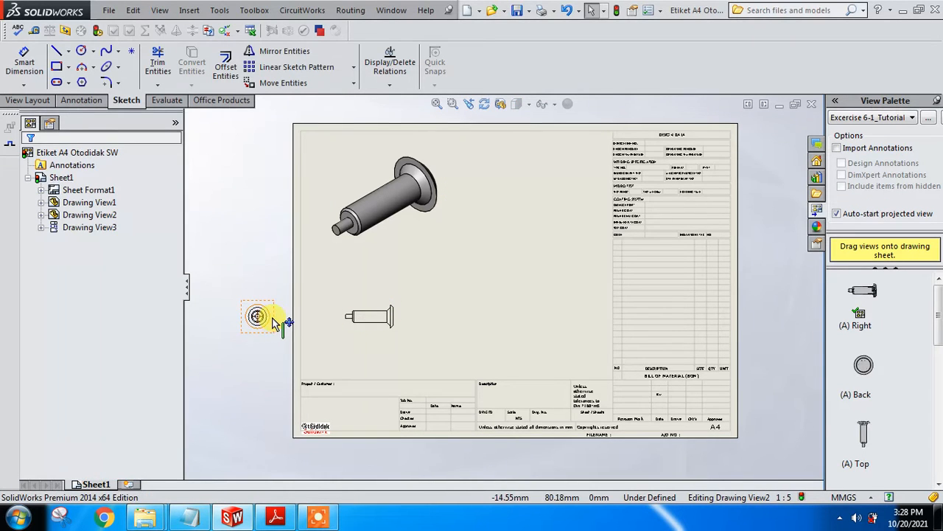
Step: Rearrange the two lower views so the circular end view sits below the isometric view with the side view to its right
{"action": "left_click_drag", "start_coordinate": [273, 320], "coordinate": [479, 332]}
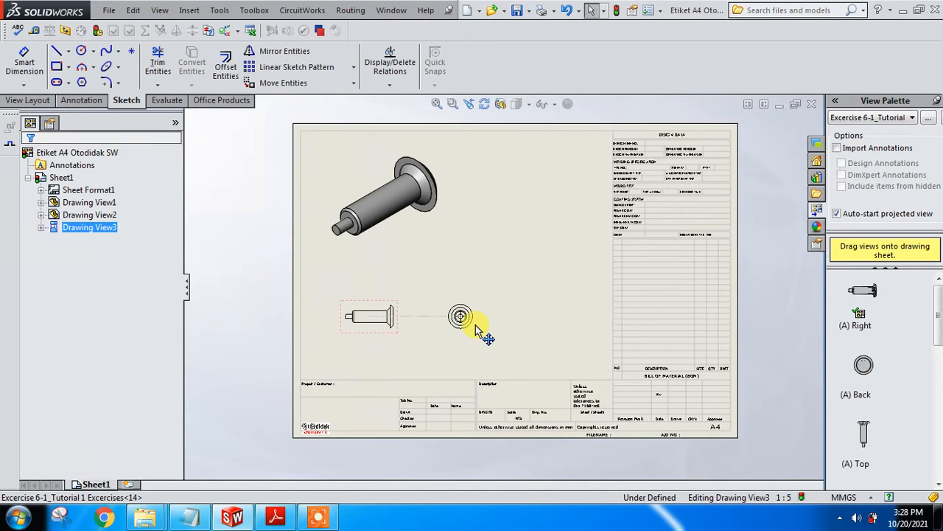
{"action": "left_click", "coordinate": [479, 332]}
{"action": "scroll", "coordinate": [462, 335], "scroll_direction": "down", "scroll_amount": 2}
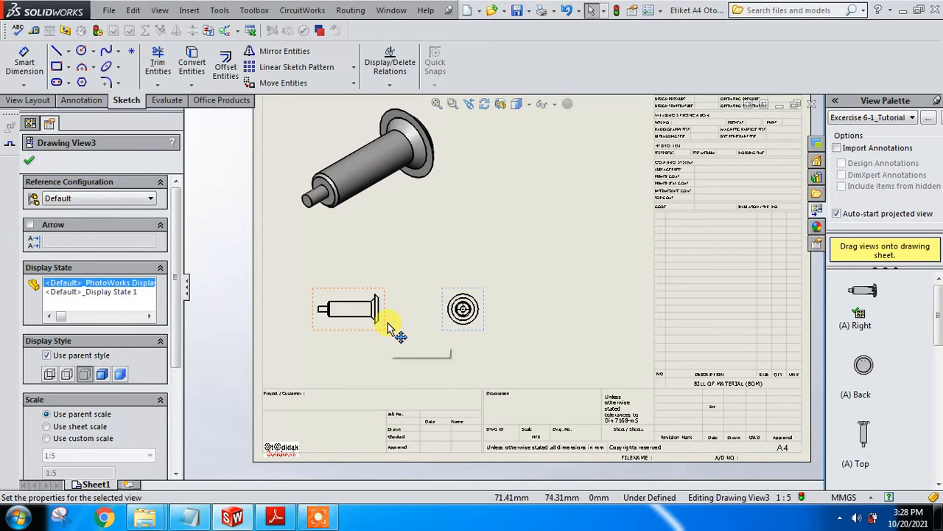
{"action": "mouse_move", "coordinate": [388, 324]}
{"action": "left_mouse_down"}
{"action": "mouse_move", "coordinate": [579, 335]}
{"action": "mouse_move", "coordinate": [576, 328]}
{"action": "left_mouse_up"}
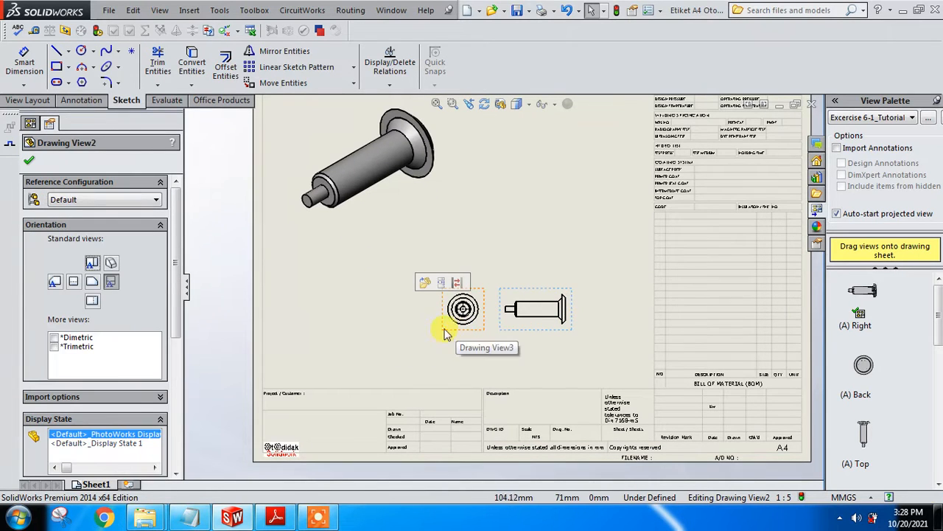
{"action": "mouse_move", "coordinate": [451, 325]}
{"action": "left_mouse_down"}
{"action": "mouse_move", "coordinate": [448, 382]}
{"action": "mouse_move", "coordinate": [385, 388]}
{"action": "mouse_move", "coordinate": [356, 331]}
{"action": "left_mouse_up"}
{"action": "left_click_drag", "start_coordinate": [500, 328], "coordinate": [427, 331]}
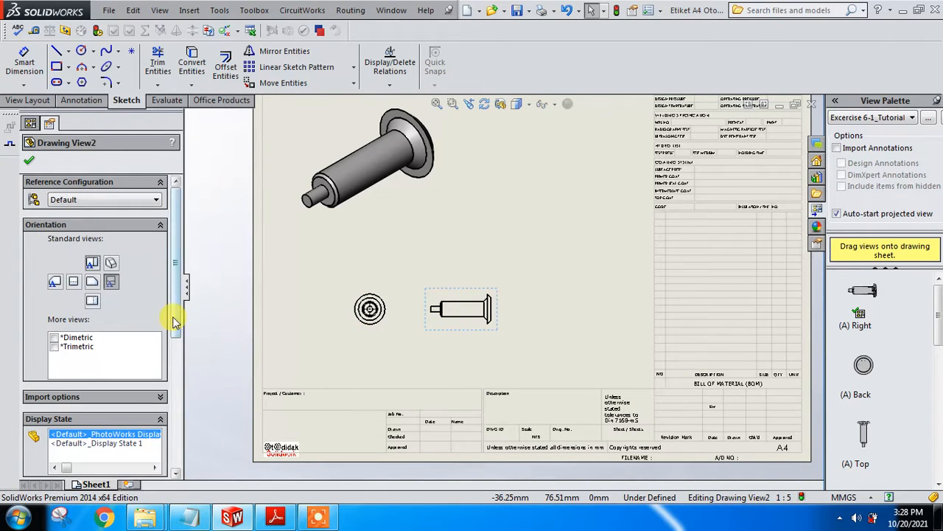
Step: Set the side view's custom scale to 1:2 and move the view clear of the circular end view
{"action": "left_click_drag", "start_coordinate": [175, 321], "coordinate": [179, 411]}
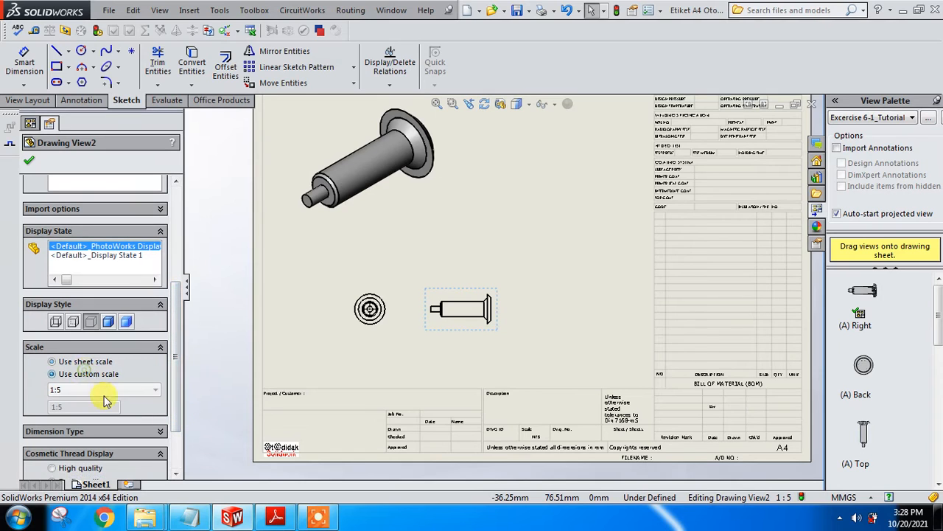
{"action": "left_click", "coordinate": [103, 389]}
{"action": "left_click", "coordinate": [117, 423]}
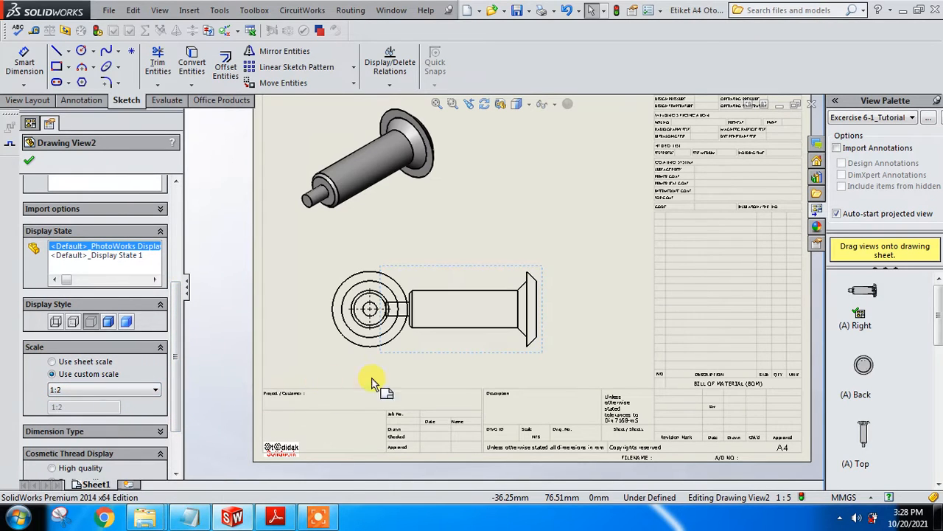
{"action": "mouse_move", "coordinate": [528, 359]}
{"action": "left_mouse_down"}
{"action": "mouse_move", "coordinate": [611, 369]}
{"action": "mouse_move", "coordinate": [600, 358]}
{"action": "left_mouse_up"}
{"action": "left_click", "coordinate": [317, 201]}
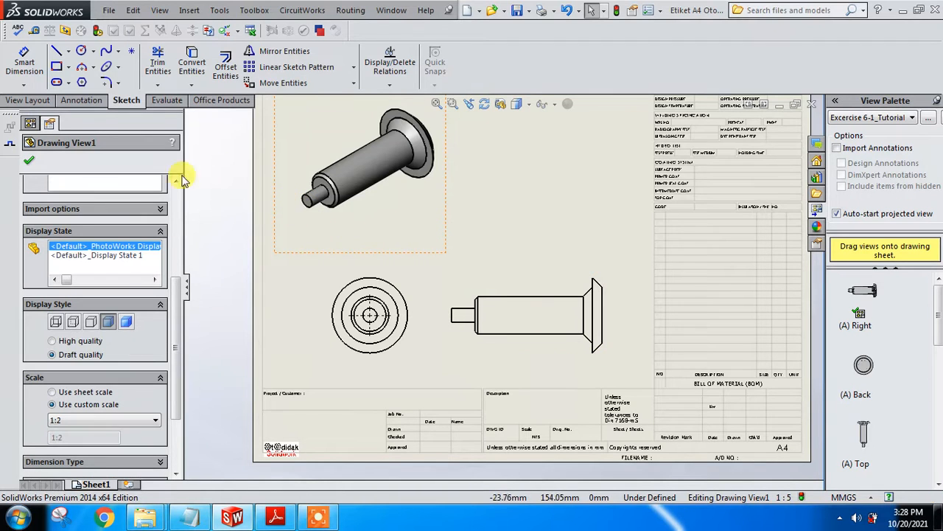
Step: Dimension the shaft's overall length in the side view, placing the dimension well above the part
{"action": "left_click", "coordinate": [24, 63]}
{"action": "scroll", "coordinate": [399, 295], "scroll_direction": "down", "scroll_amount": 2}
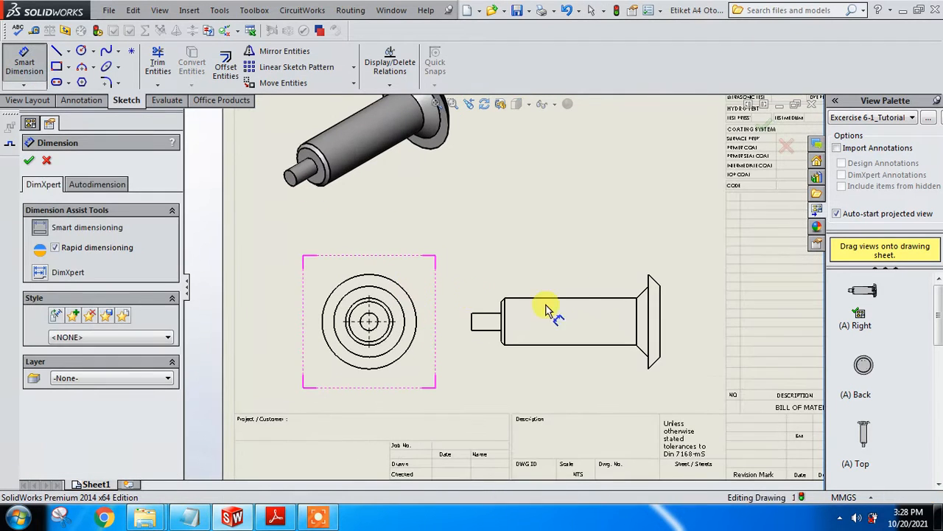
{"action": "scroll", "coordinate": [483, 326], "scroll_direction": "down", "scroll_amount": 3}
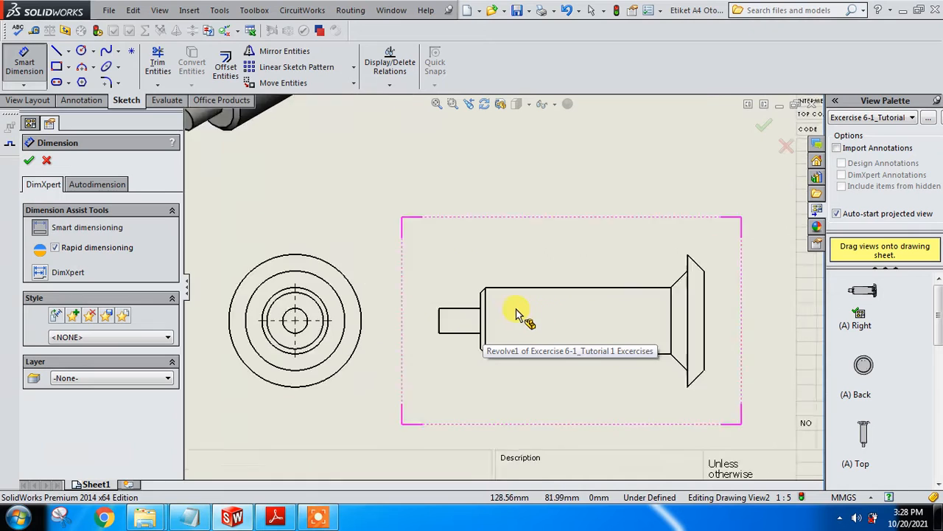
{"action": "left_click", "coordinate": [429, 321]}
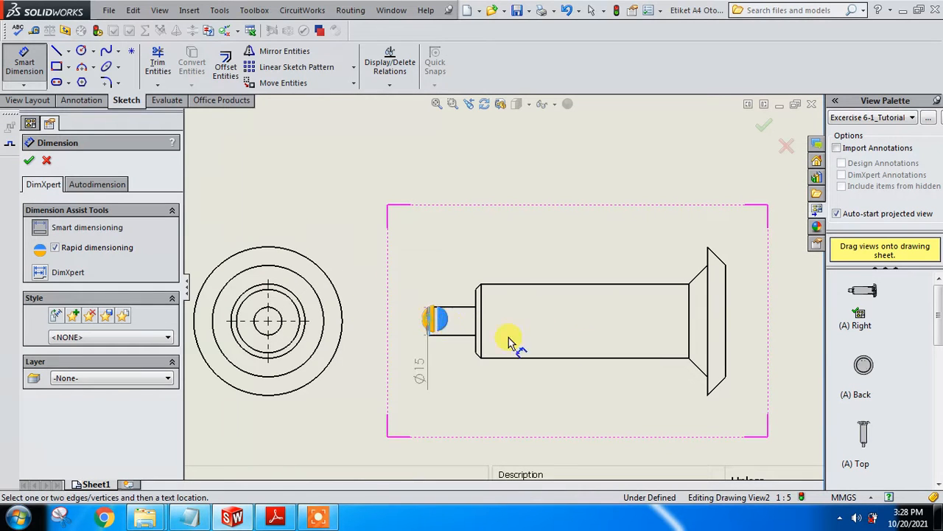
{"action": "left_click", "coordinate": [726, 328]}
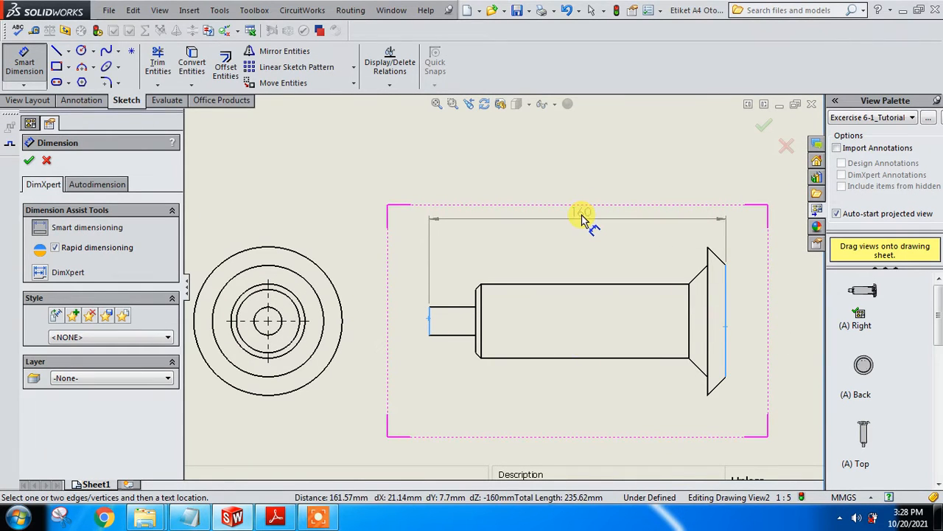
{"action": "left_click", "coordinate": [583, 169]}
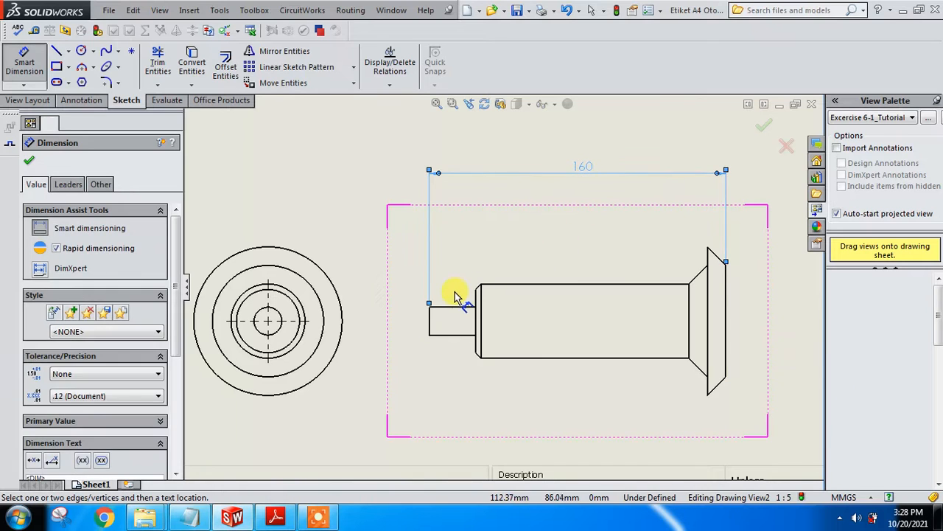
{"action": "key", "text": "Escape"}
Step: Dimension the length of the narrow end stub, placing it between the part and the overall length dimension
{"action": "left_click", "coordinate": [476, 299]}
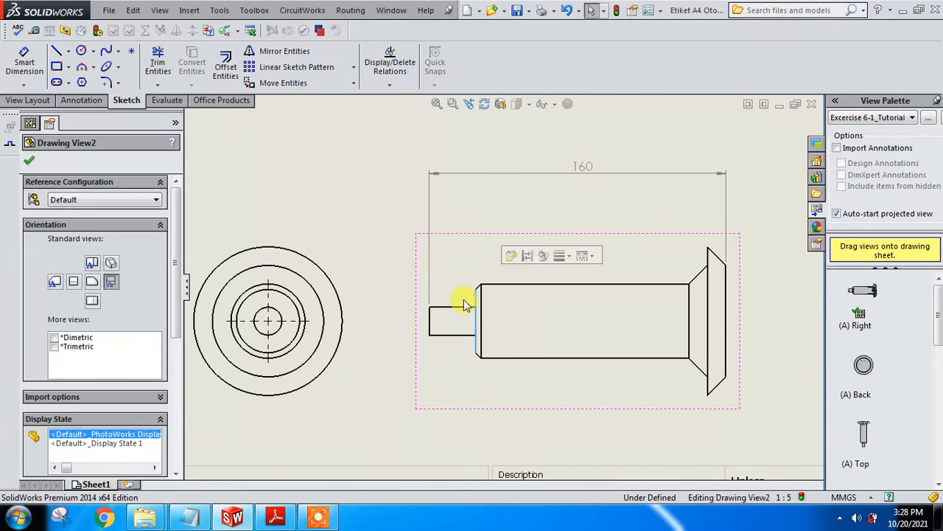
{"action": "key", "text": "Escape"}
{"action": "left_click", "coordinate": [24, 62]}
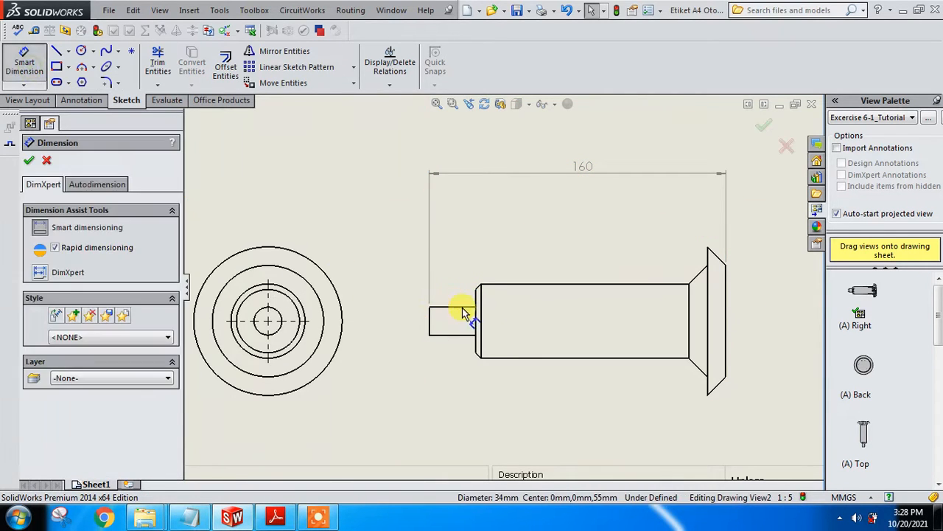
{"action": "left_click", "coordinate": [434, 322]}
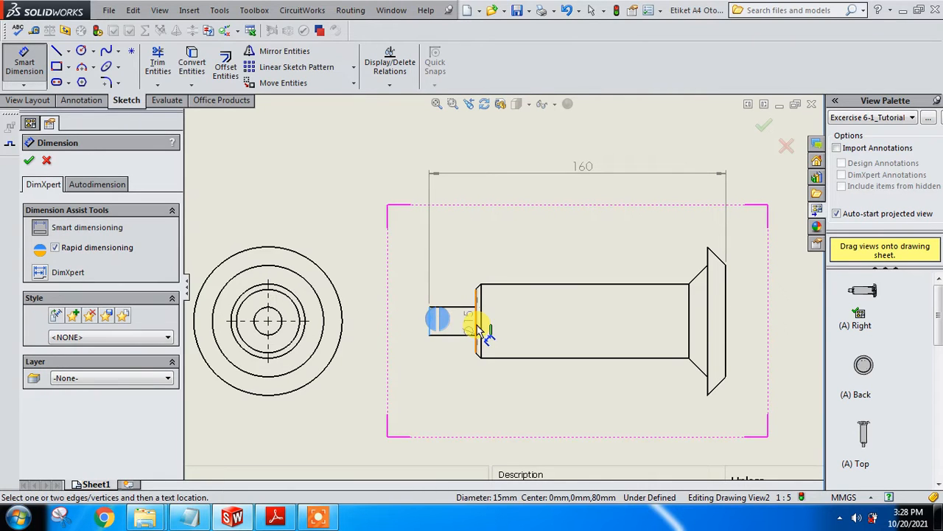
{"action": "left_click", "coordinate": [477, 316]}
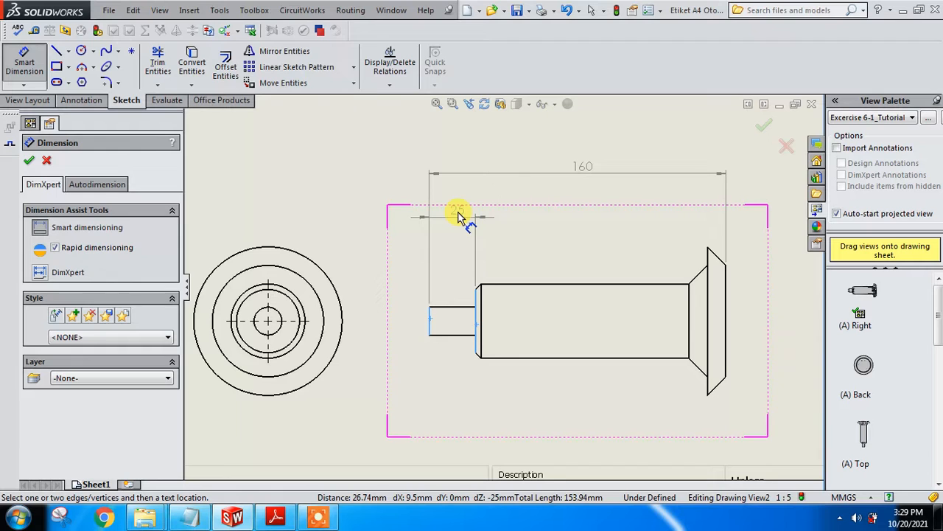
{"action": "left_click", "coordinate": [456, 242]}
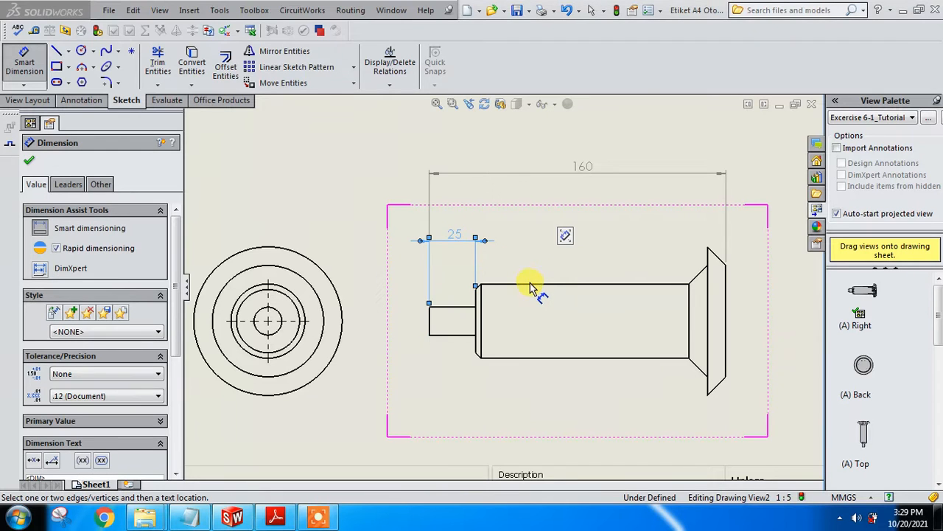
{"action": "left_click", "coordinate": [533, 285]}
{"action": "key", "text": "Escape"}
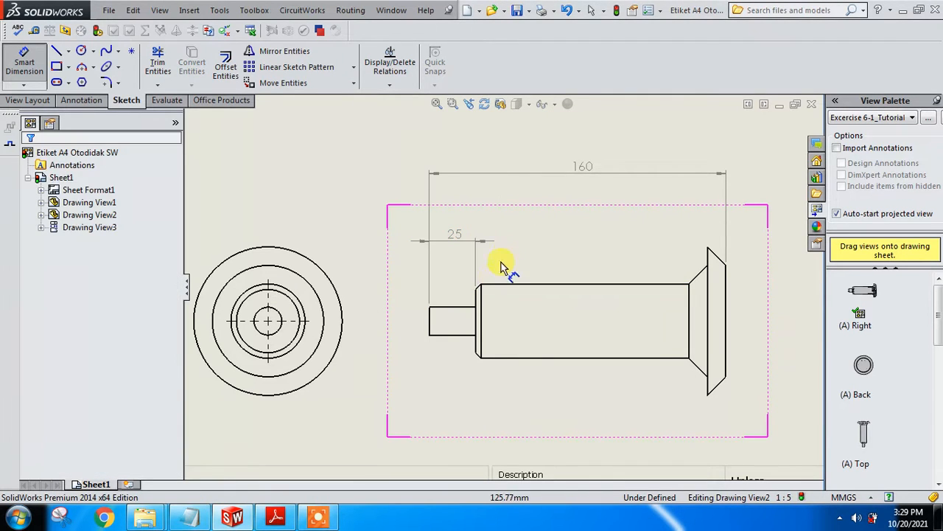
Step: Dimension the length of the main cylindrical body and align it with the stub's length dimension
{"action": "left_click", "coordinate": [477, 308]}
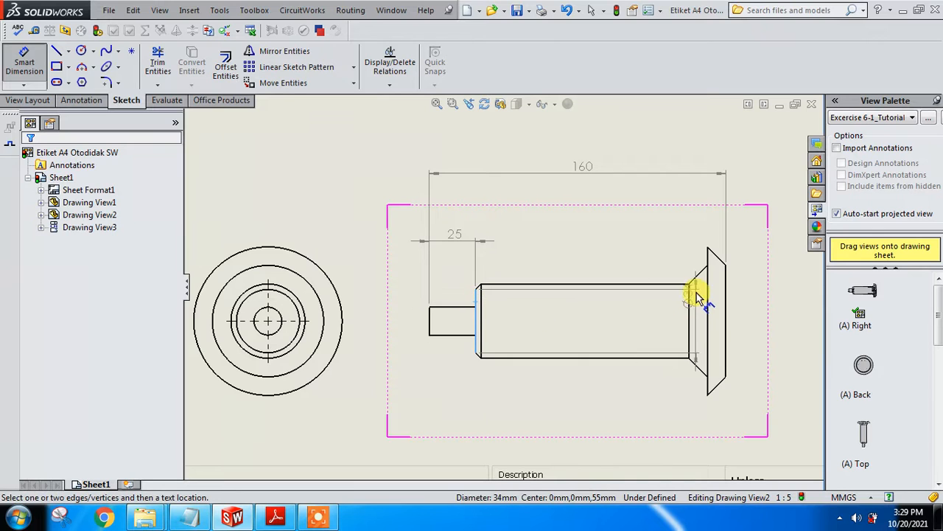
{"action": "left_click", "coordinate": [687, 291]}
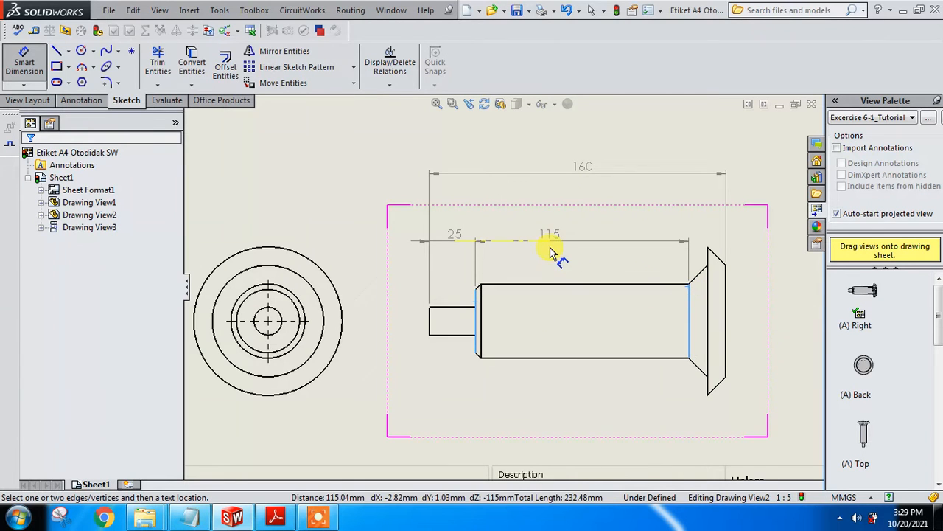
{"action": "left_click", "coordinate": [589, 248]}
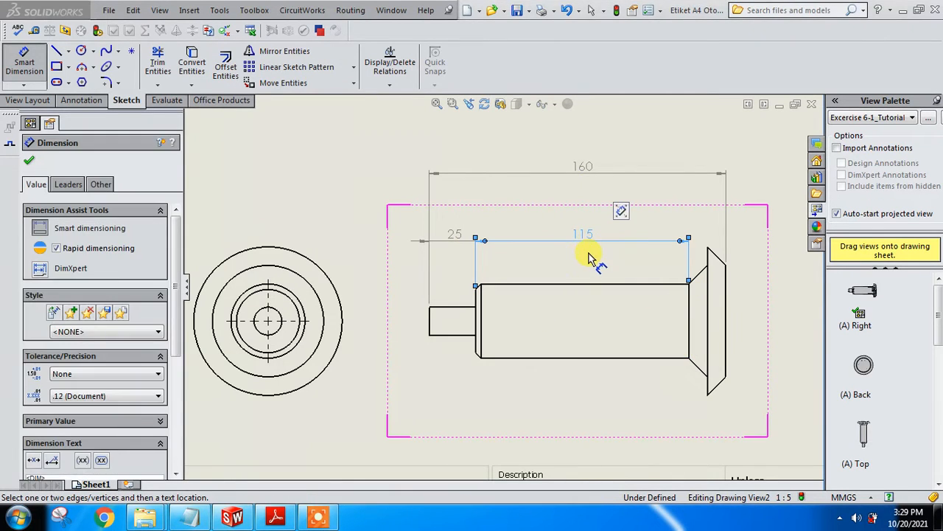
{"action": "scroll", "coordinate": [590, 258], "scroll_direction": "down", "scroll_amount": 2}
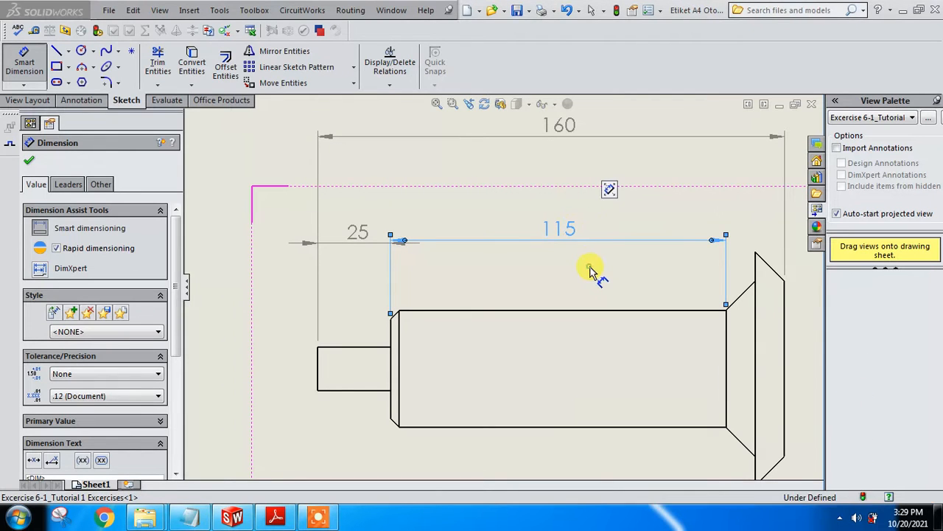
{"action": "left_click", "coordinate": [589, 267]}
{"action": "left_click_drag", "start_coordinate": [567, 227], "coordinate": [567, 231]}
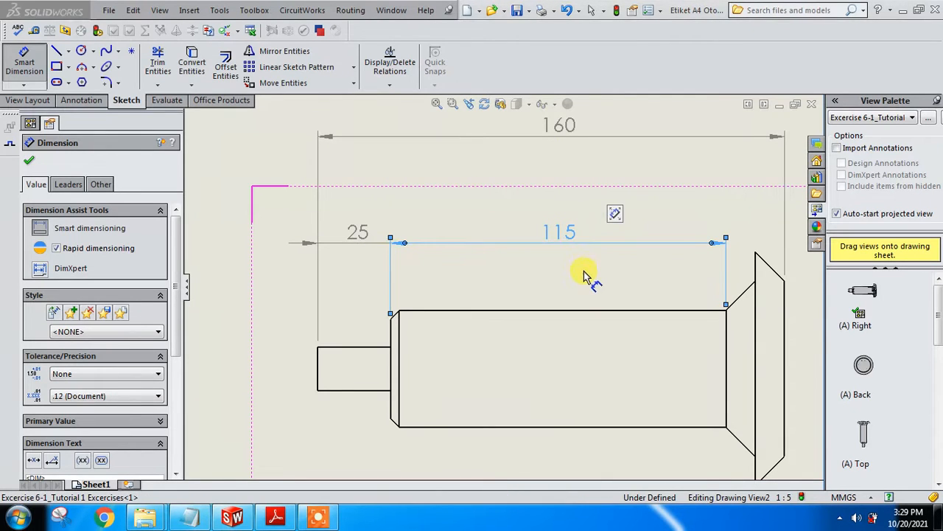
Step: Flip the arrows of the stub's length dimension to the inside of its extension lines
{"action": "left_click", "coordinate": [308, 245]}
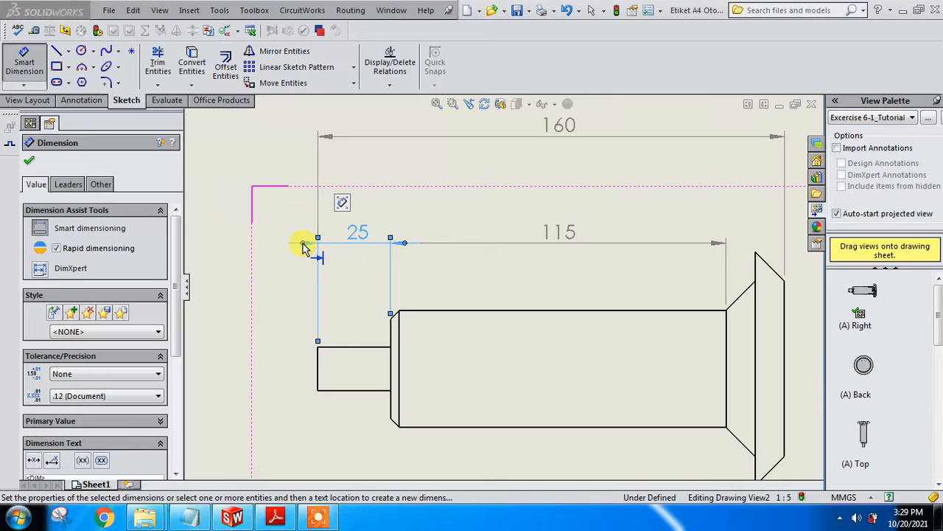
{"action": "left_click", "coordinate": [302, 243]}
{"action": "left_click", "coordinate": [505, 263]}
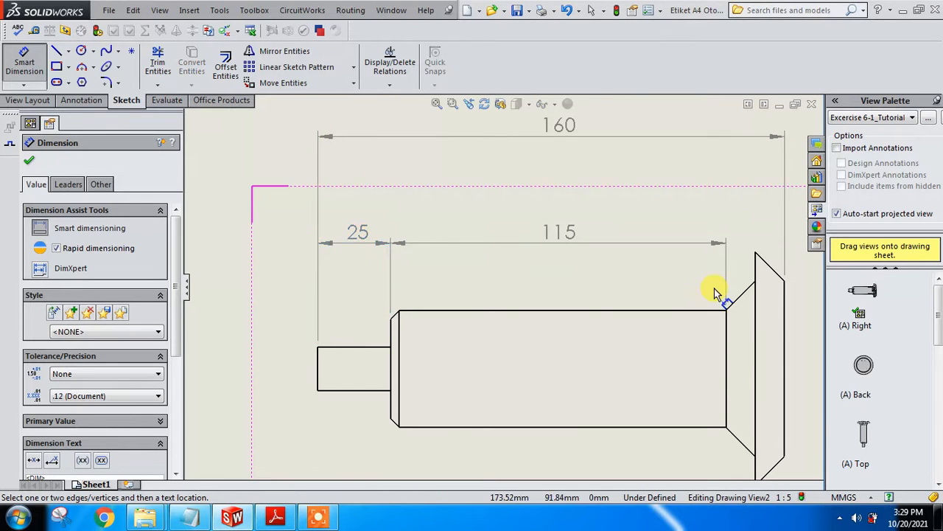
Step: Dimension the length of the conical neck between body and flange, in line with the body's length dimension
{"action": "left_click", "coordinate": [726, 328]}
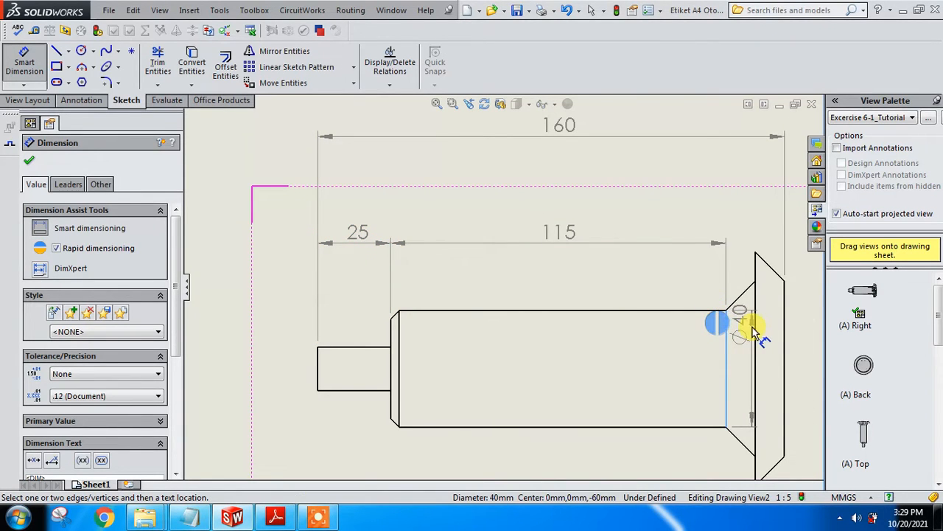
{"action": "left_click", "coordinate": [753, 330]}
{"action": "scroll", "coordinate": [747, 254], "scroll_direction": "down", "scroll_amount": 1}
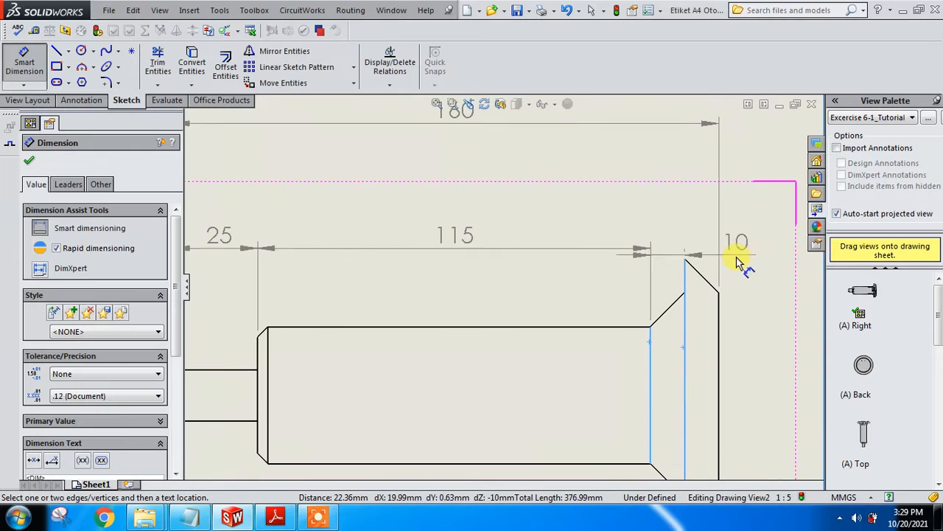
{"action": "left_click", "coordinate": [669, 251]}
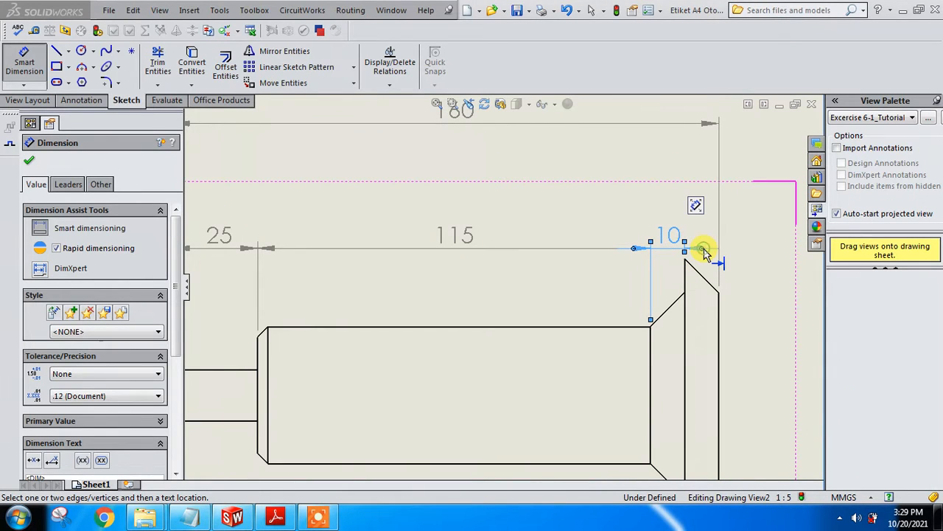
Step: Dimension the flange's thickness in line with the neck's dimension, with its text outside the extension lines
{"action": "left_click", "coordinate": [719, 321]}
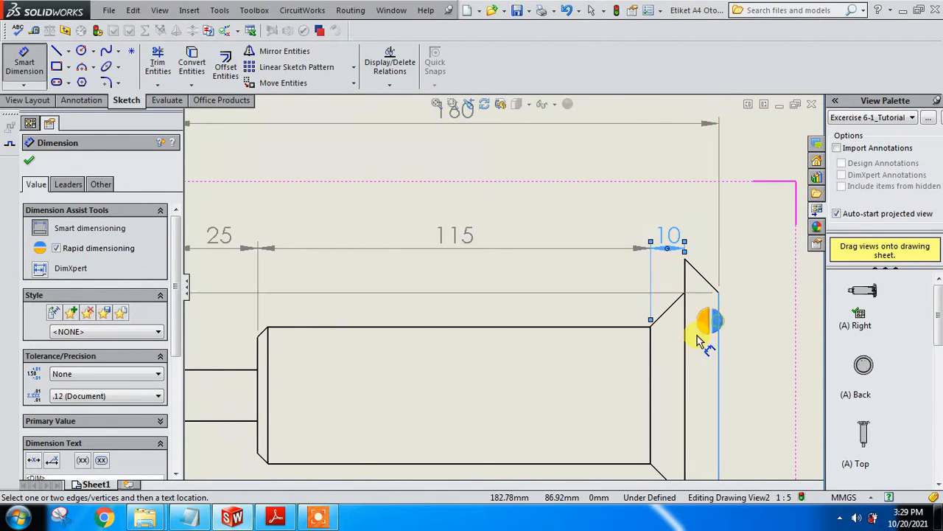
{"action": "left_click", "coordinate": [685, 343]}
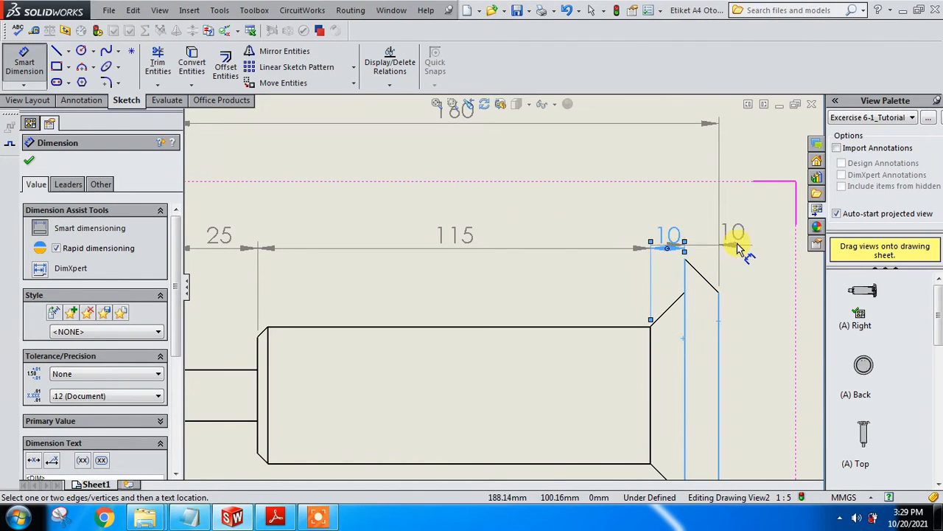
{"action": "left_click", "coordinate": [756, 257]}
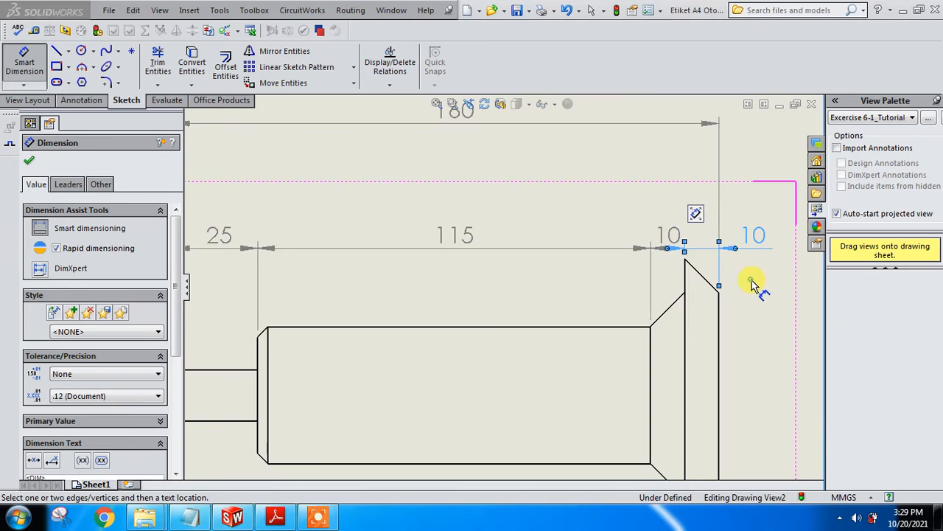
Step: Dimension the width of the chamfer at the body's stub end, placing the text above the body
{"action": "key", "text": "f"}
{"action": "scroll", "coordinate": [491, 375], "scroll_direction": "up", "scroll_amount": 2}
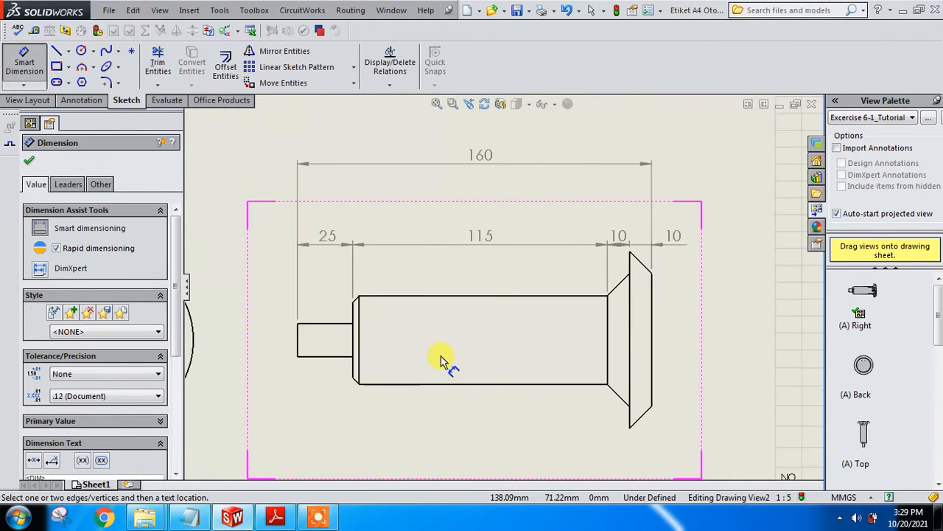
{"action": "scroll", "coordinate": [361, 331], "scroll_direction": "down", "scroll_amount": 2}
{"action": "left_click", "coordinate": [373, 319]}
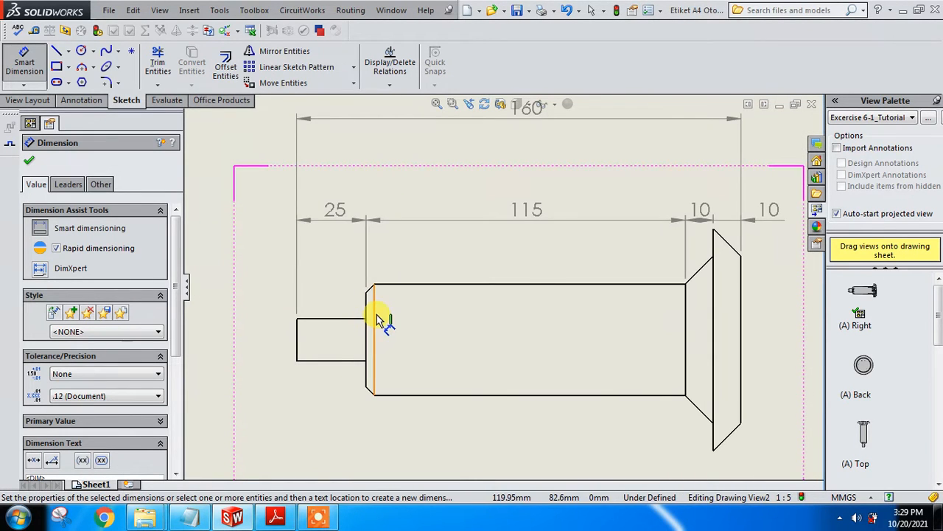
{"action": "left_click", "coordinate": [366, 315]}
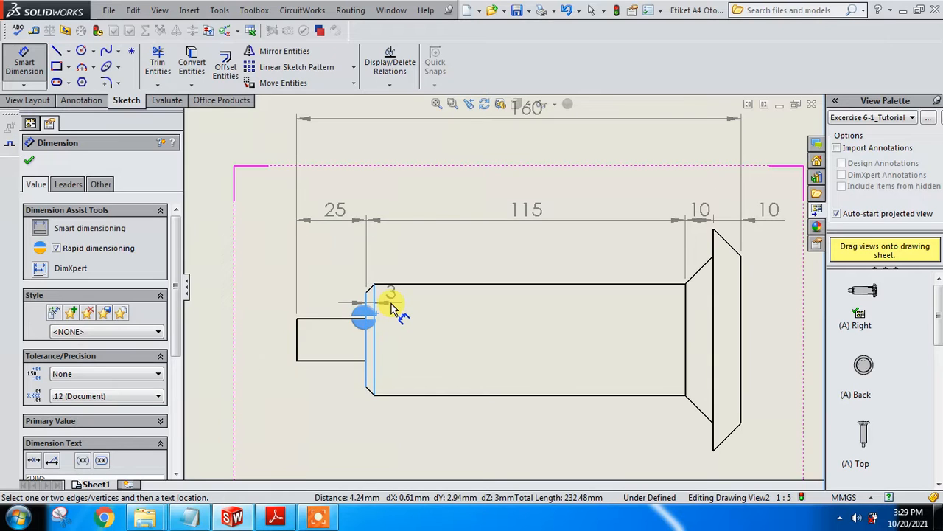
{"action": "left_click", "coordinate": [422, 265]}
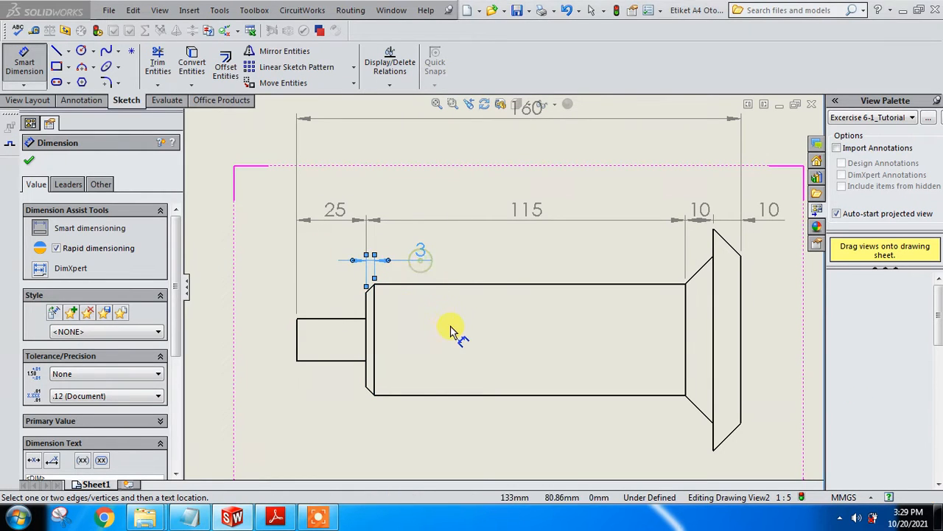
Step: Dimension the stub's diameter, placing the dimension just beyond the stub's free end
{"action": "scroll", "coordinate": [332, 334], "scroll_direction": "down", "scroll_amount": 2}
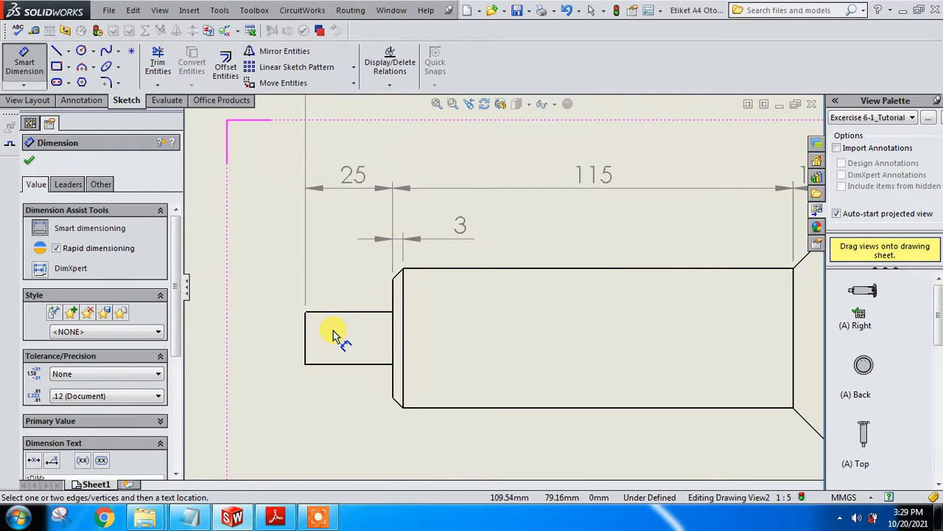
{"action": "scroll", "coordinate": [339, 328], "scroll_direction": "up", "scroll_amount": 3}
{"action": "scroll", "coordinate": [410, 327], "scroll_direction": "down", "scroll_amount": 2}
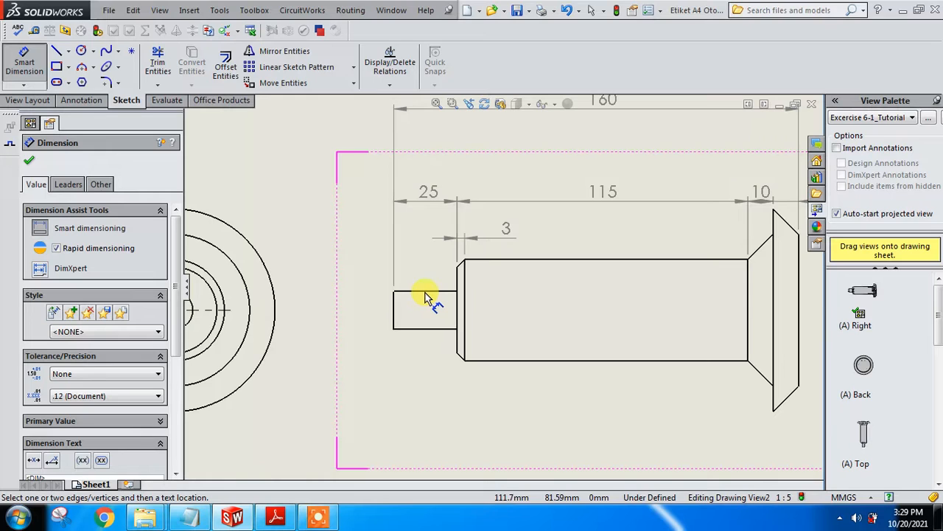
{"action": "left_click", "coordinate": [395, 317]}
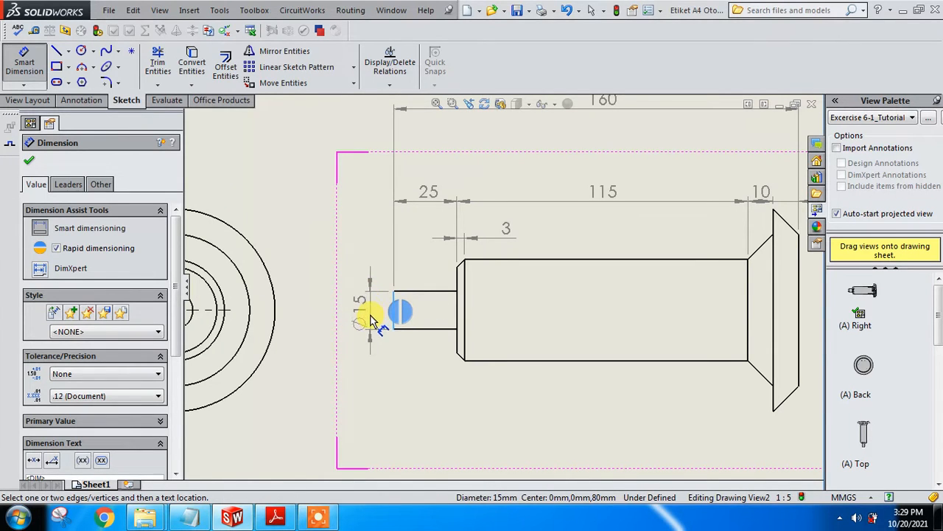
{"action": "left_click", "coordinate": [371, 321]}
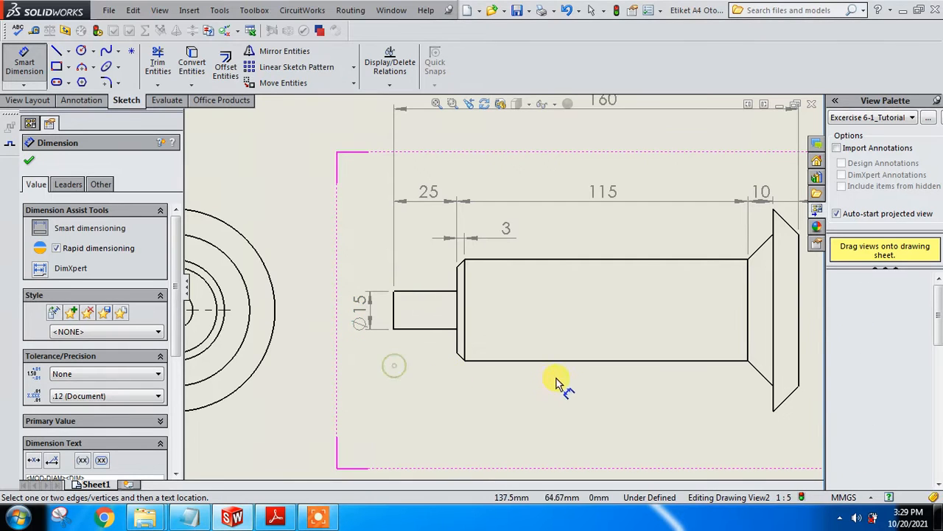
Step: Dimension the main body's diameter between its two outer edges, placing it outside the stub's diameter dimension
{"action": "scroll", "coordinate": [582, 387], "scroll_direction": "up", "scroll_amount": 3}
{"action": "scroll", "coordinate": [627, 379], "scroll_direction": "down", "scroll_amount": 2}
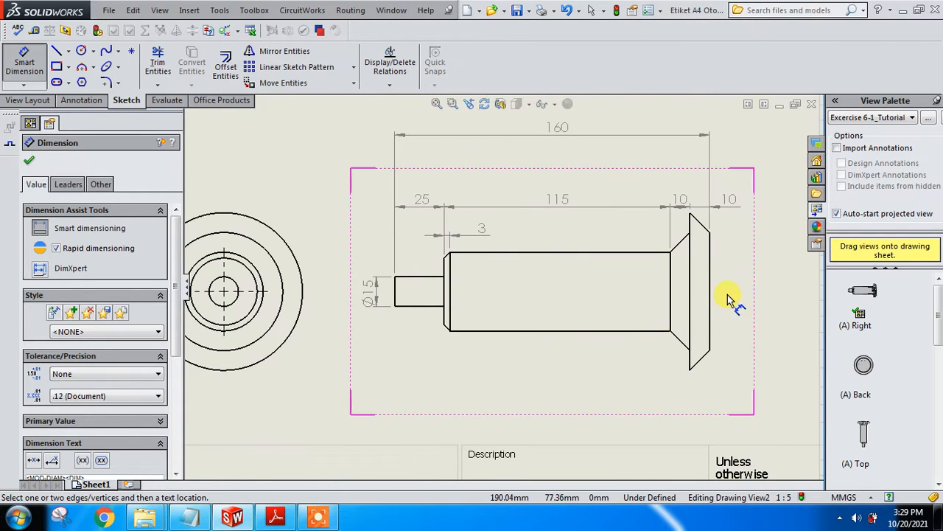
{"action": "left_click", "coordinate": [571, 253]}
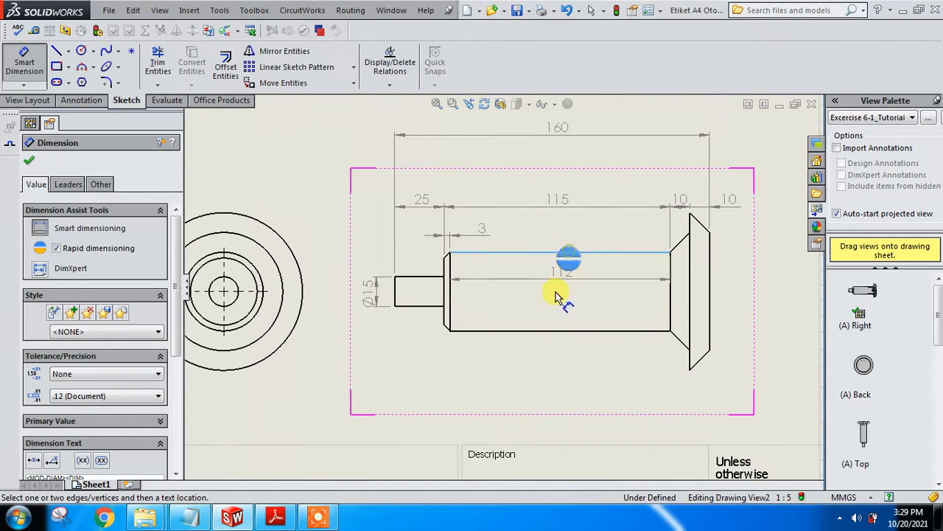
{"action": "left_click", "coordinate": [544, 330]}
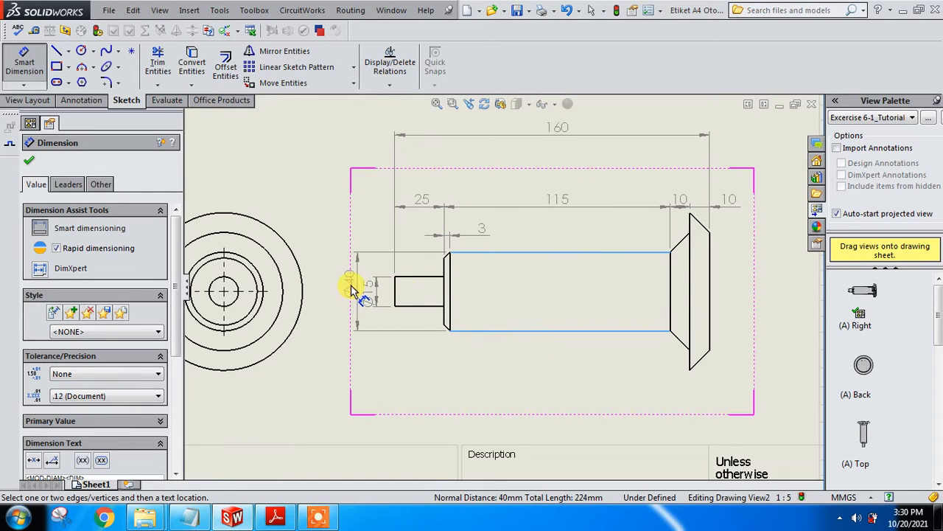
{"action": "left_click", "coordinate": [351, 291]}
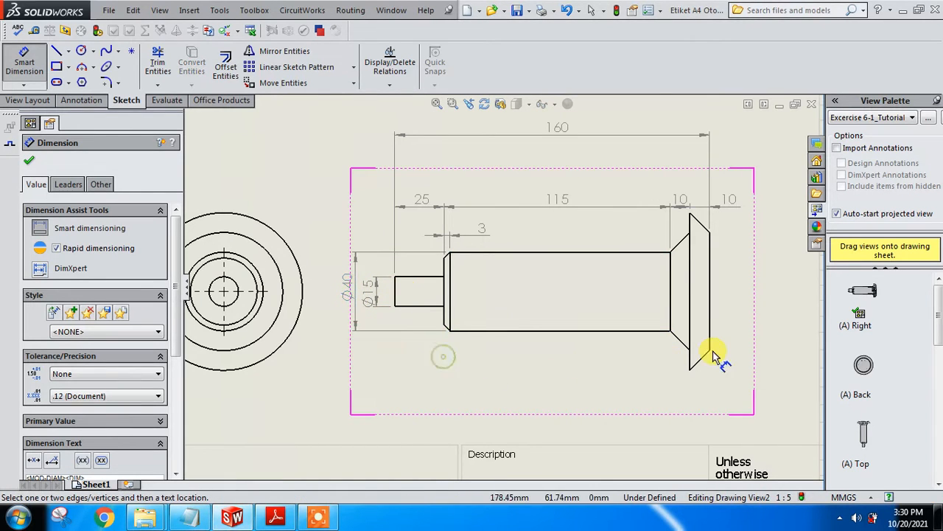
Step: Dimension the flange's largest diameter and its end-face diameter, and move the overall length dimension closer to the view
{"action": "scroll", "coordinate": [725, 265], "scroll_direction": "up", "scroll_amount": 2}
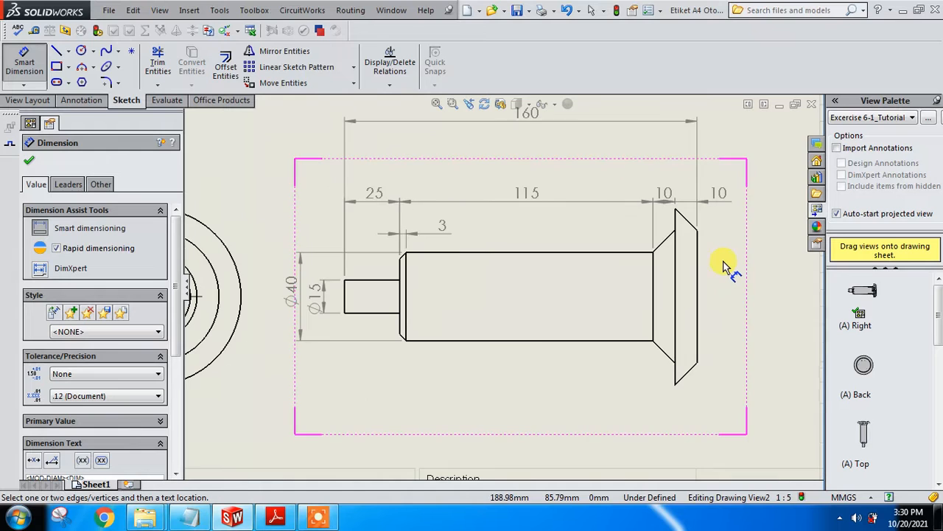
{"action": "left_click", "coordinate": [677, 271]}
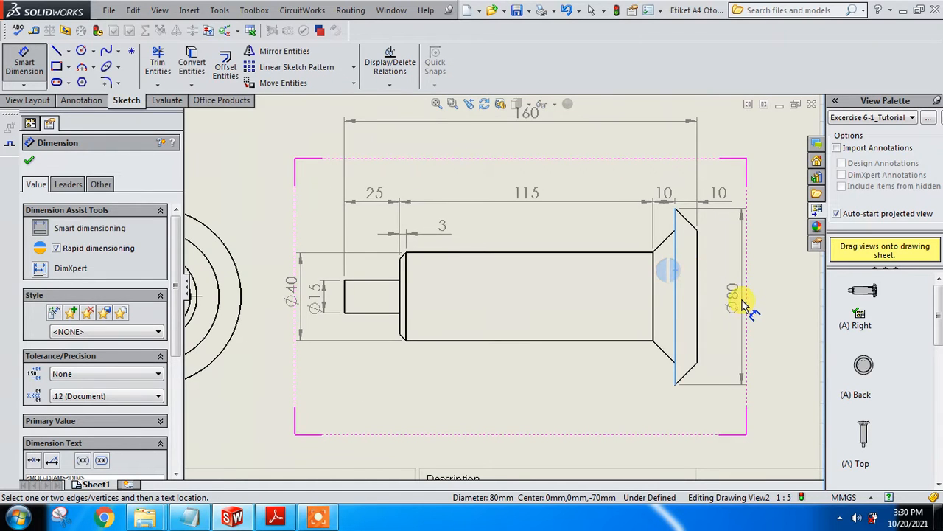
{"action": "left_click", "coordinate": [745, 310]}
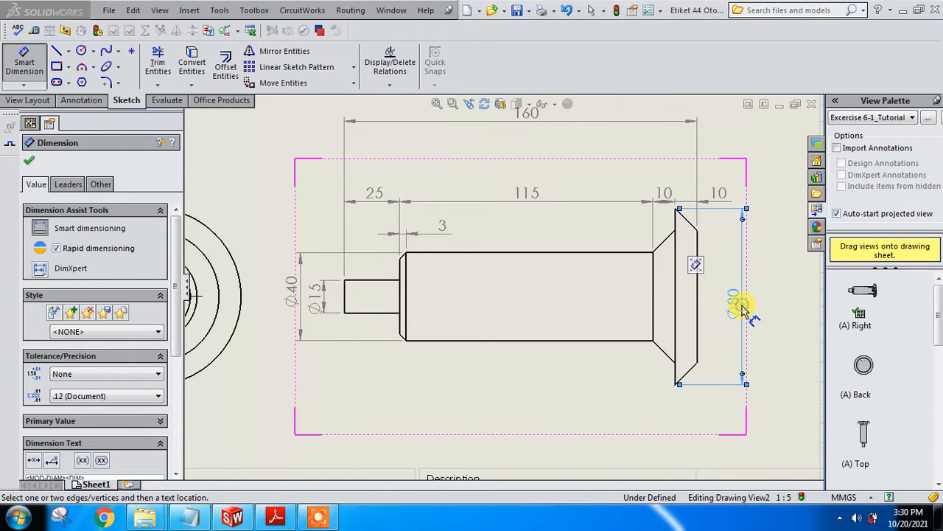
{"action": "left_click", "coordinate": [702, 310]}
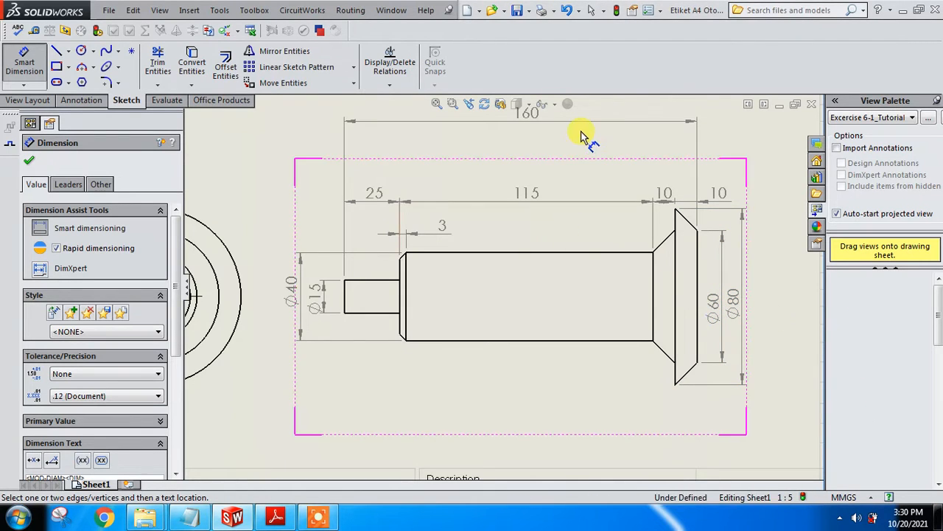
{"action": "left_click_drag", "start_coordinate": [580, 124], "coordinate": [581, 166]}
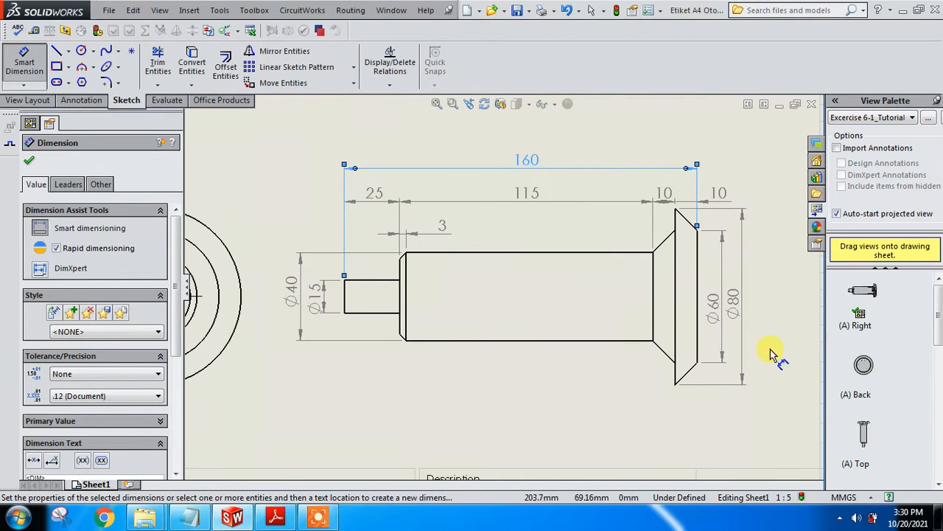
Step: Dimension the angle between the conical neck's lower slanted edge and the flange's back face, placing it over the body
{"action": "scroll", "coordinate": [695, 379], "scroll_direction": "down", "scroll_amount": 2}
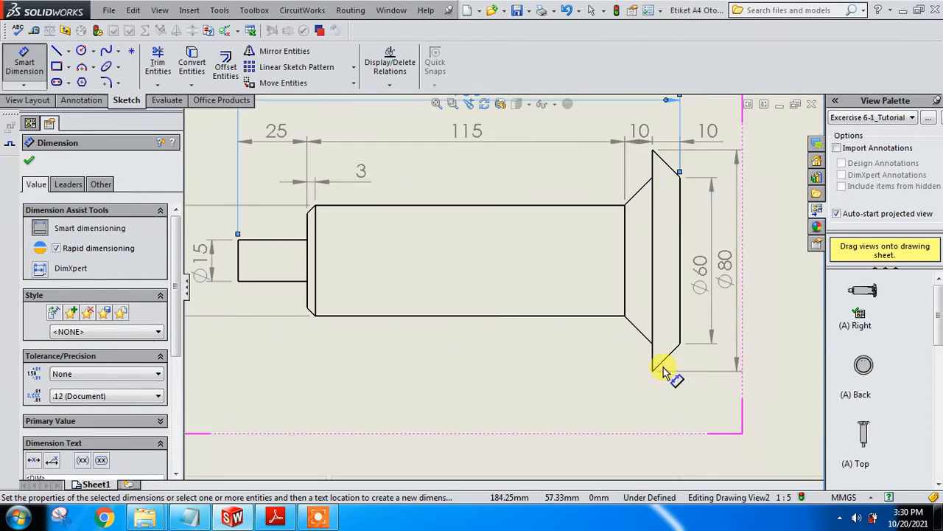
{"action": "left_click", "coordinate": [621, 325]}
{"action": "left_click", "coordinate": [634, 284]}
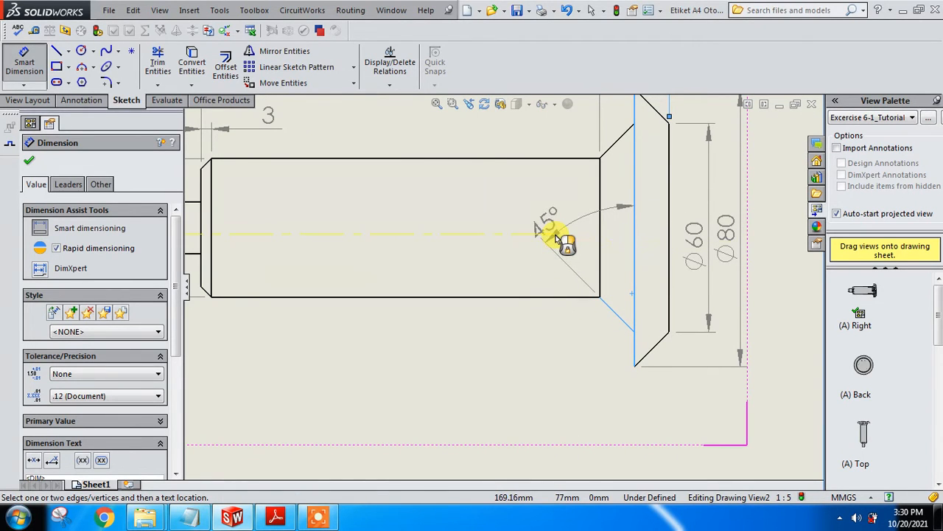
{"action": "left_click", "coordinate": [569, 227]}
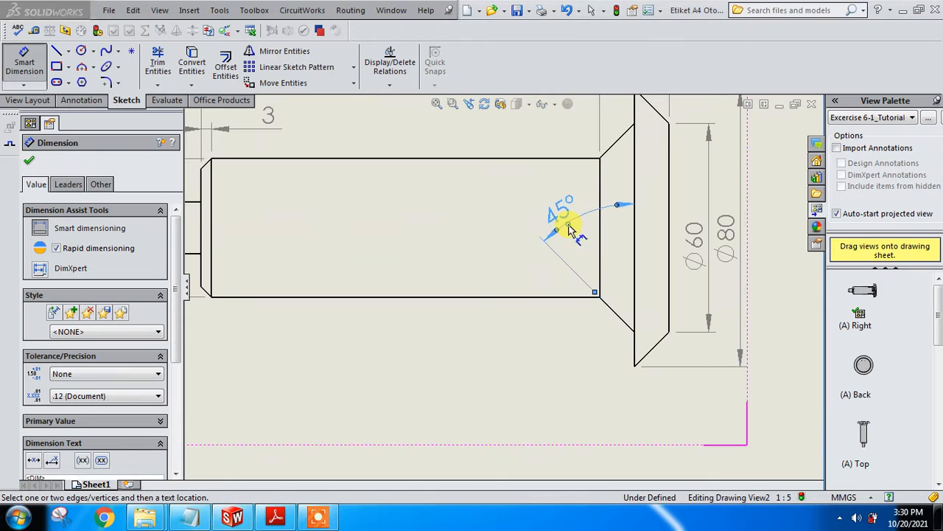
{"action": "left_click", "coordinate": [636, 342]}
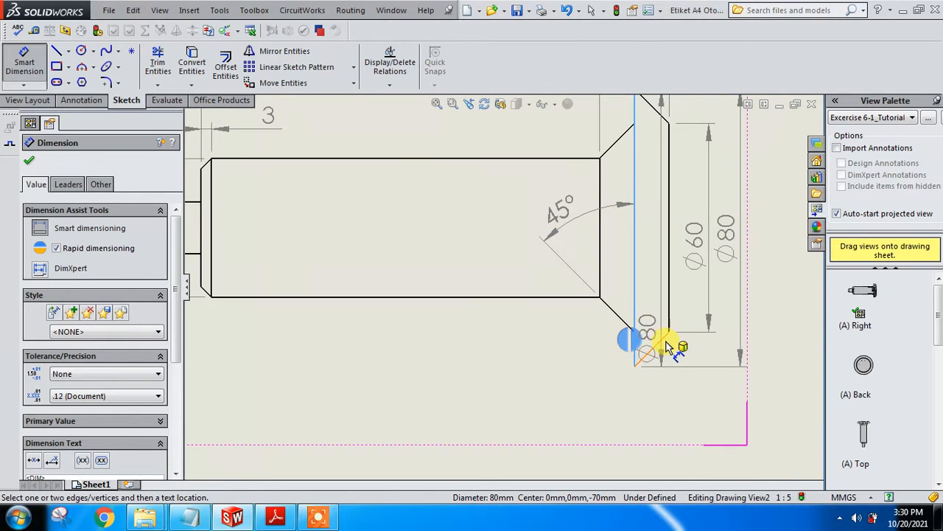
{"action": "left_click", "coordinate": [656, 344]}
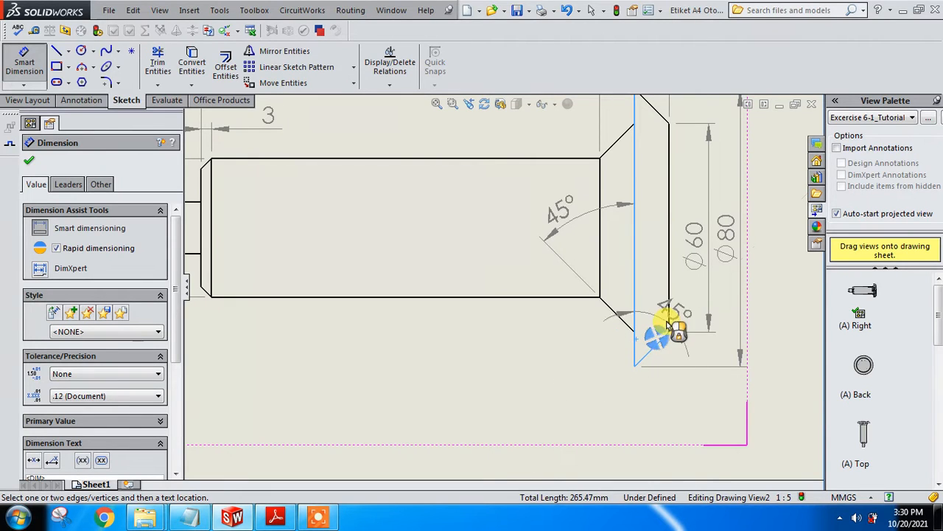
{"action": "left_click", "coordinate": [629, 280]}
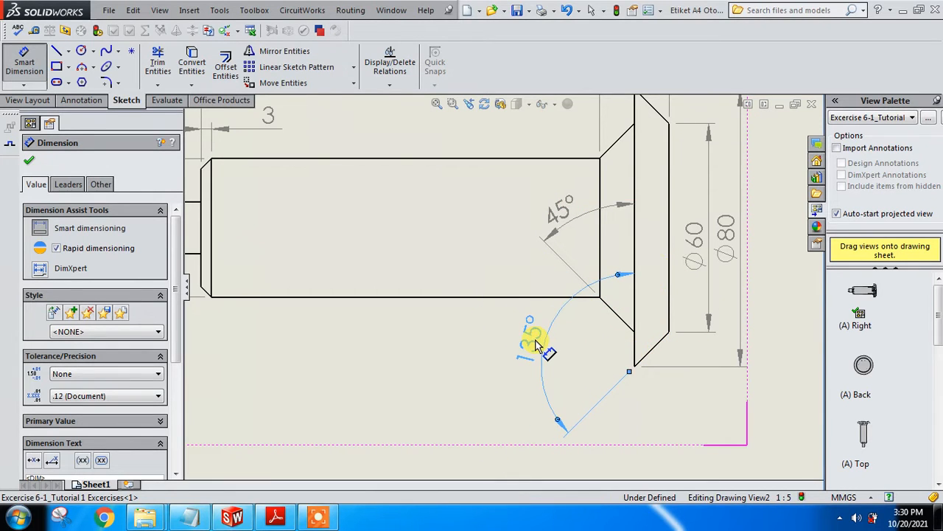
{"action": "key", "text": "Escape"}
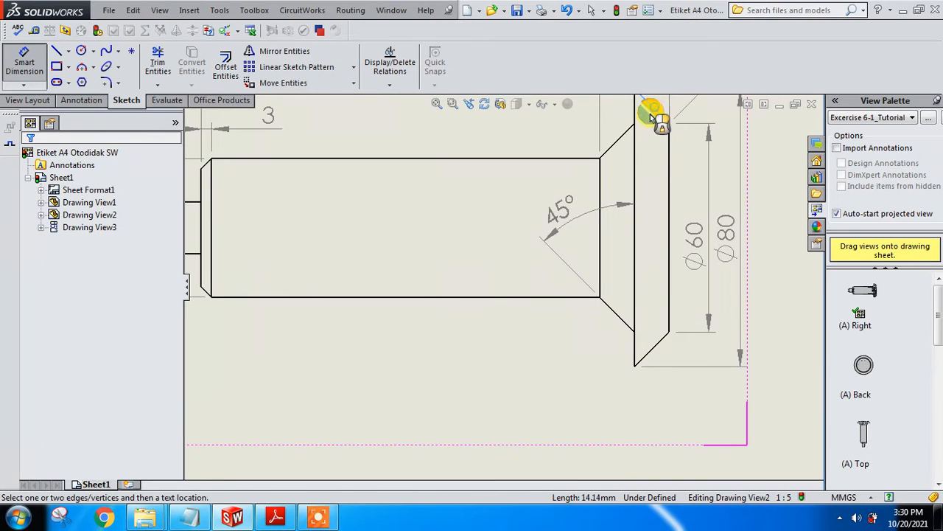
Step: Dimension the angle between the flange's upper bevelled edge and its back face, placing it next to the end-face diameter
{"action": "left_click", "coordinate": [635, 140]}
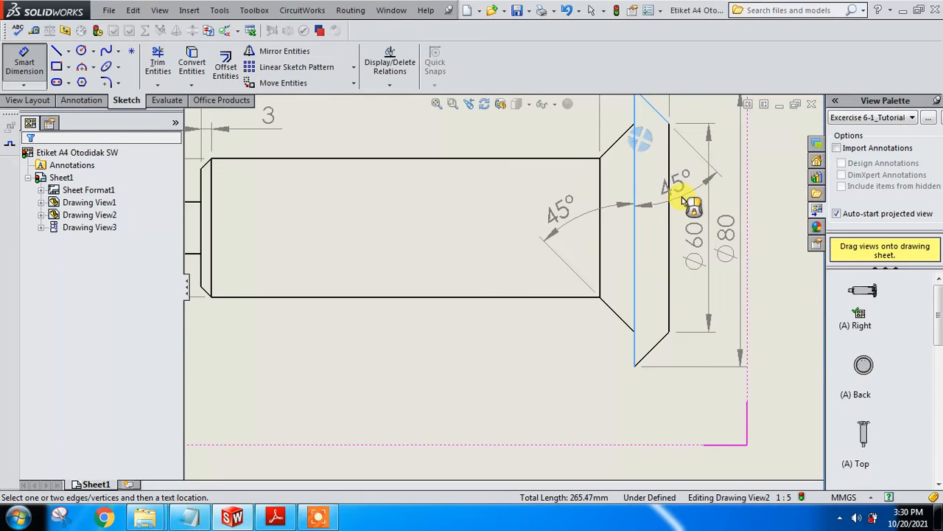
{"action": "scroll", "coordinate": [685, 204], "scroll_direction": "up", "scroll_amount": 2}
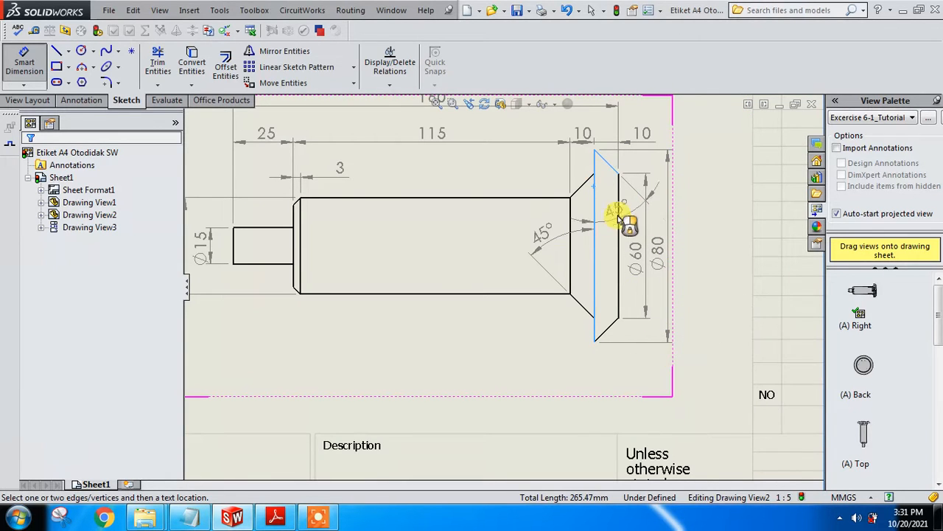
{"action": "scroll", "coordinate": [620, 214], "scroll_direction": "down", "scroll_amount": 3}
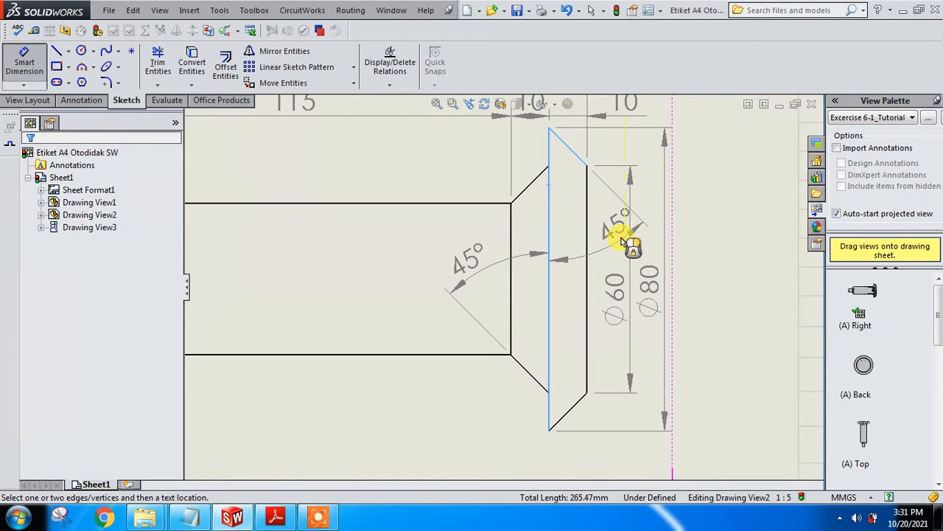
{"action": "left_click", "coordinate": [623, 242]}
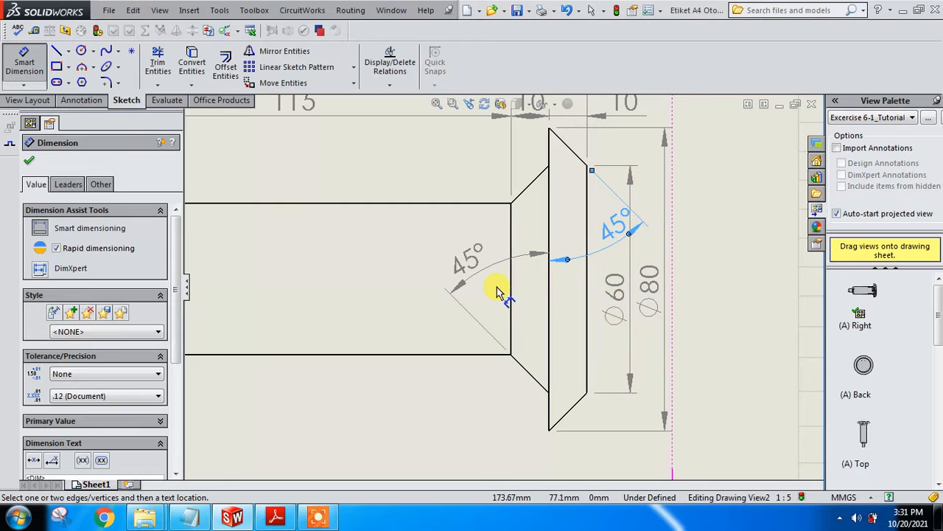
Step: Add a note reading "PART 6, Exercise, Alistimalar" in the empty sheet area beside the isometric view
{"action": "scroll", "coordinate": [543, 331], "scroll_direction": "up", "scroll_amount": 5}
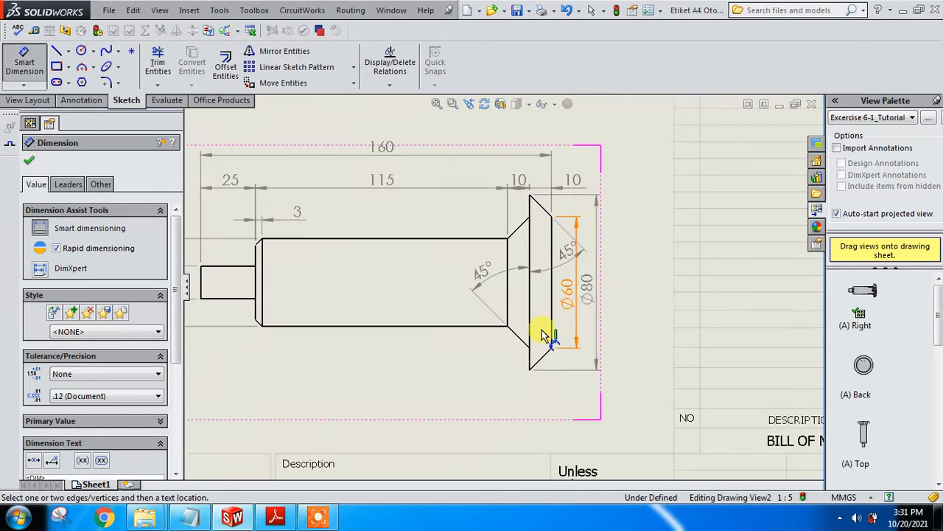
{"action": "scroll", "coordinate": [537, 270], "scroll_direction": "up", "scroll_amount": 4}
{"action": "scroll", "coordinate": [411, 200], "scroll_direction": "up", "scroll_amount": 3}
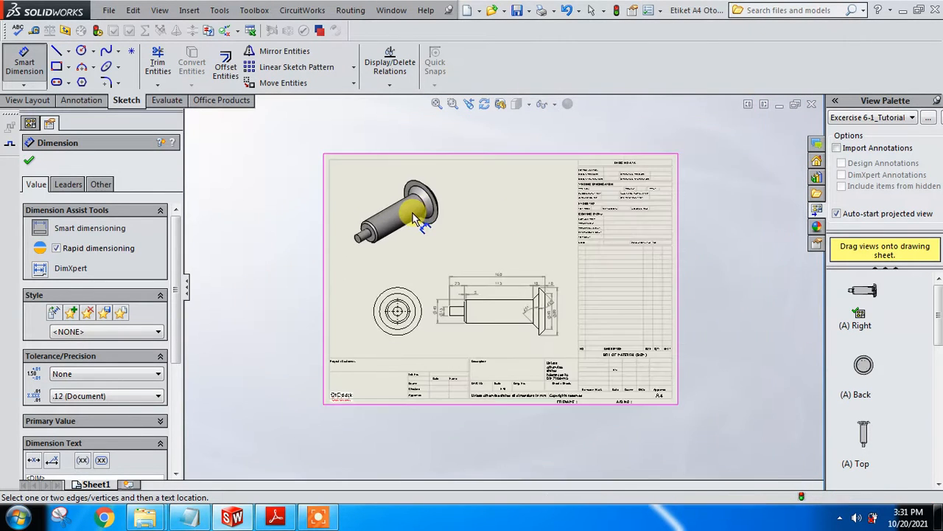
{"action": "scroll", "coordinate": [446, 293], "scroll_direction": "down", "scroll_amount": 2}
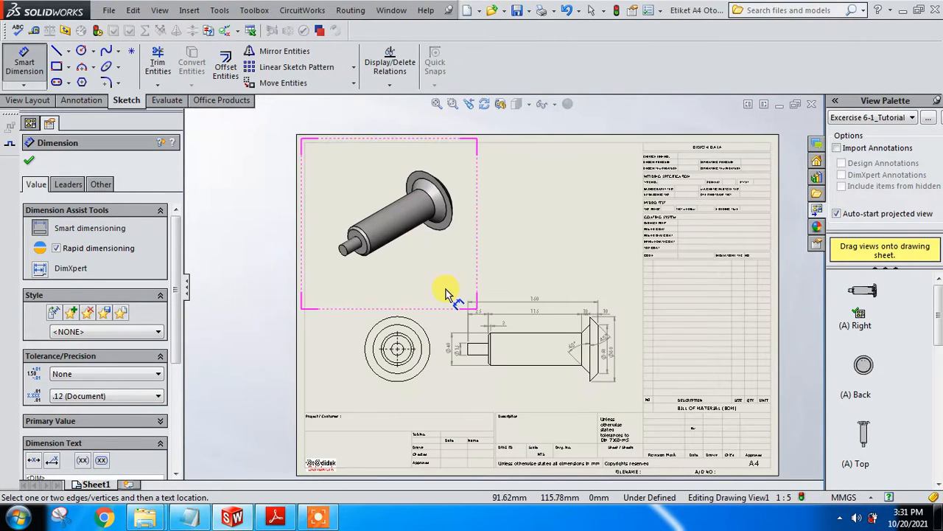
{"action": "left_click", "coordinate": [27, 101]}
{"action": "left_click", "coordinate": [81, 100]}
{"action": "left_click", "coordinate": [160, 62]}
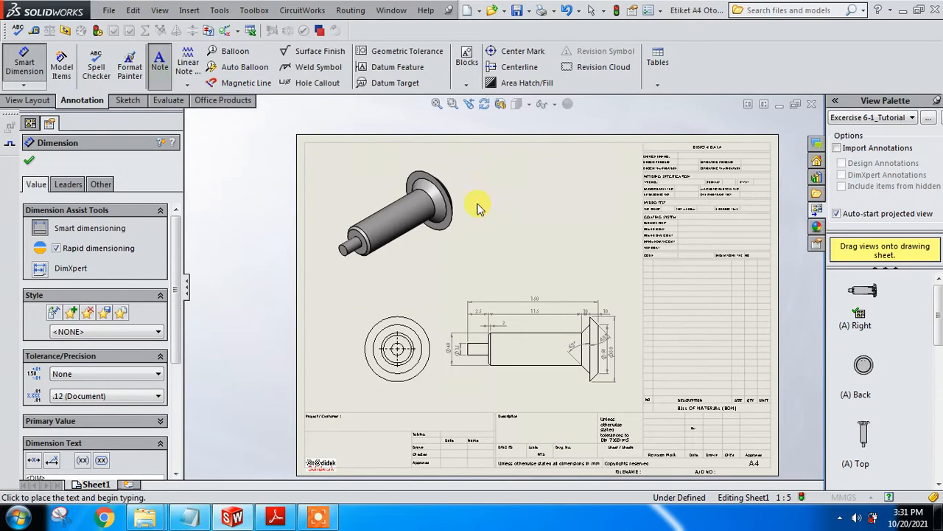
{"action": "left_click", "coordinate": [487, 219]}
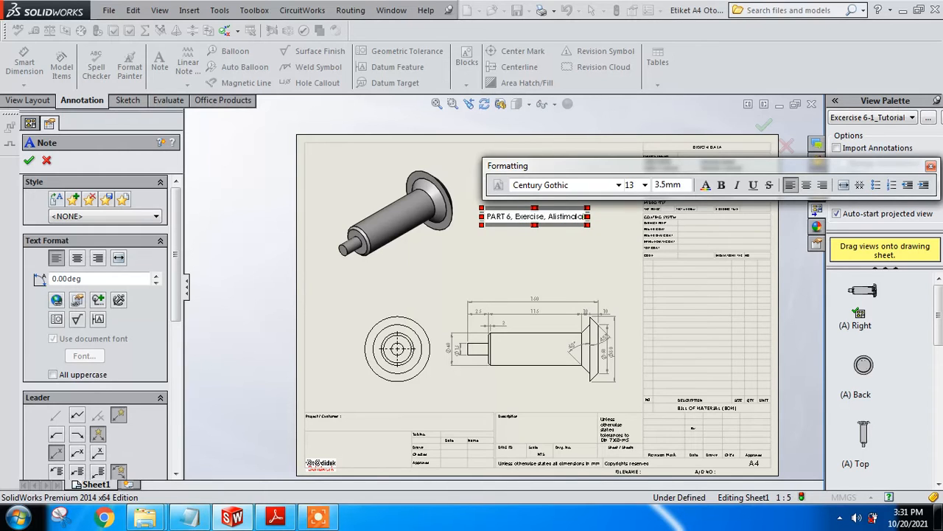
{"action": "type", "text": "a"}
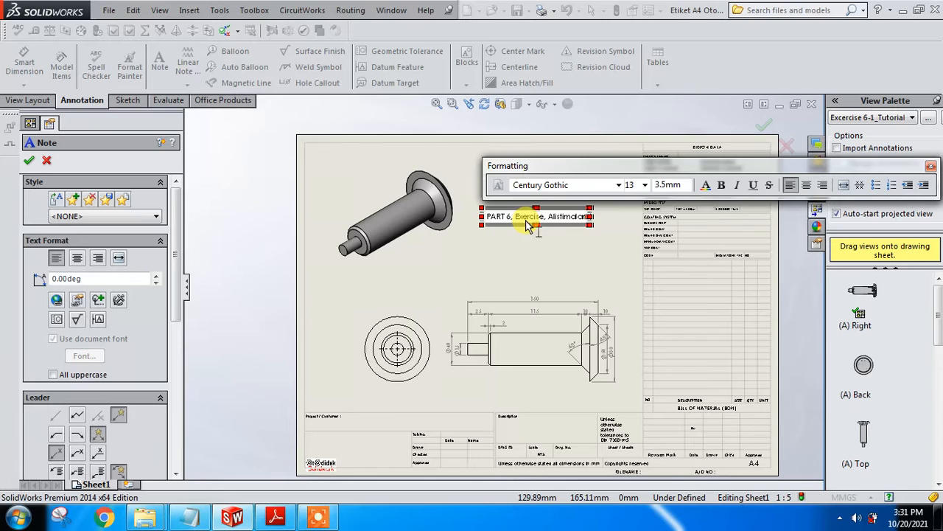
Step: Format the whole title note as bold Arial, size 16, and move it between the isometric view and the end view
{"action": "key", "text": "ctrl+a"}
{"action": "left_click", "coordinate": [721, 185]}
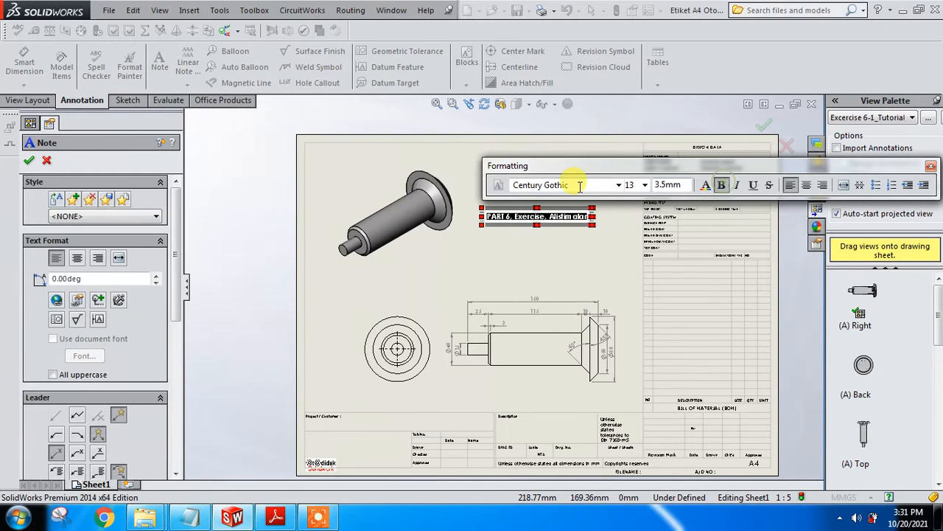
{"action": "left_click", "coordinate": [619, 185]}
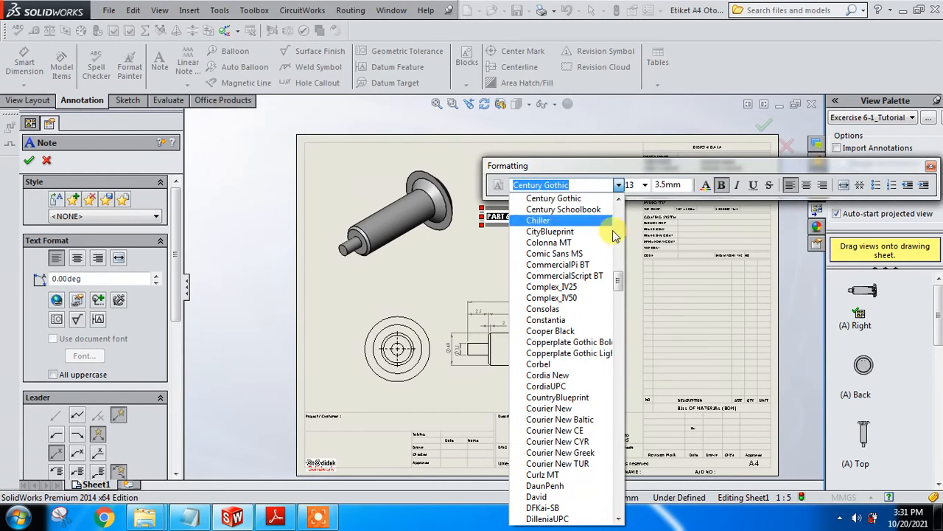
{"action": "type", "text": "a"}
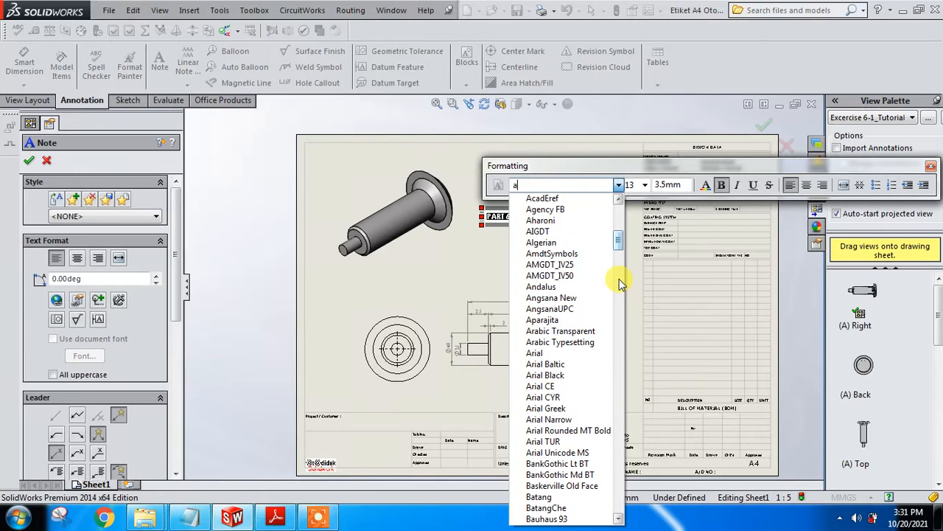
{"action": "type", "text": "r"}
{"action": "left_click", "coordinate": [562, 199]}
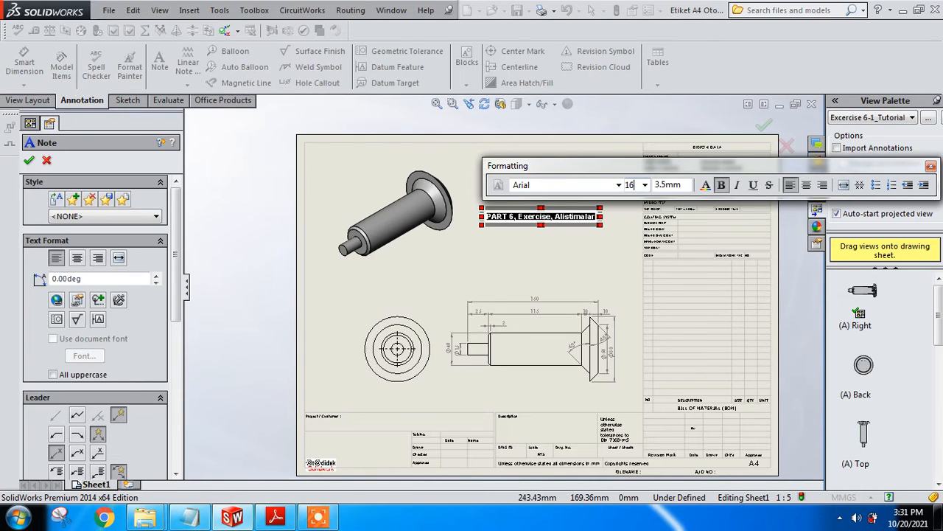
{"action": "left_click", "coordinate": [596, 268]}
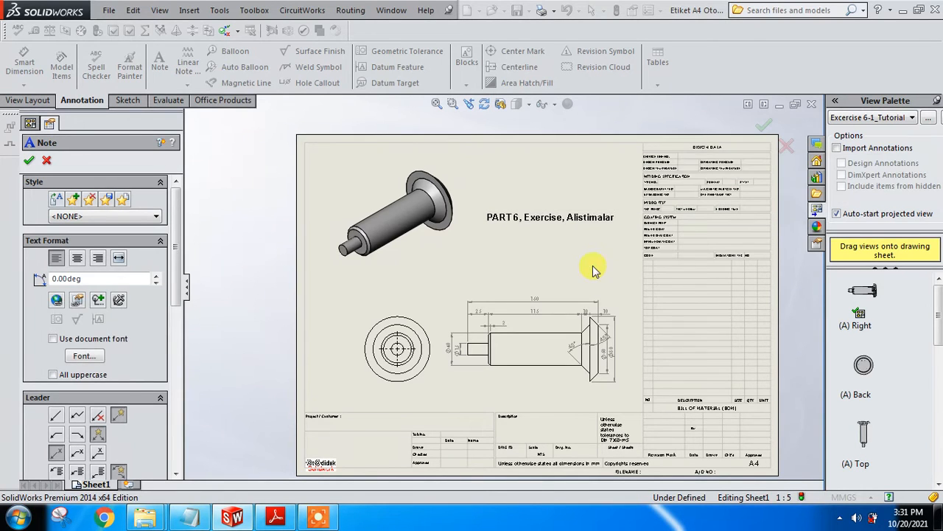
{"action": "key", "text": "Escape"}
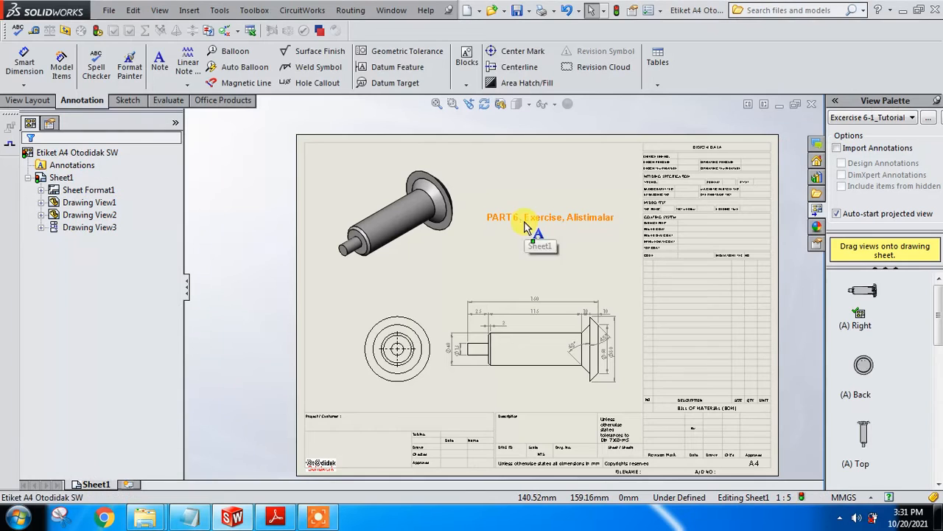
{"action": "left_click_drag", "start_coordinate": [521, 220], "coordinate": [382, 282]}
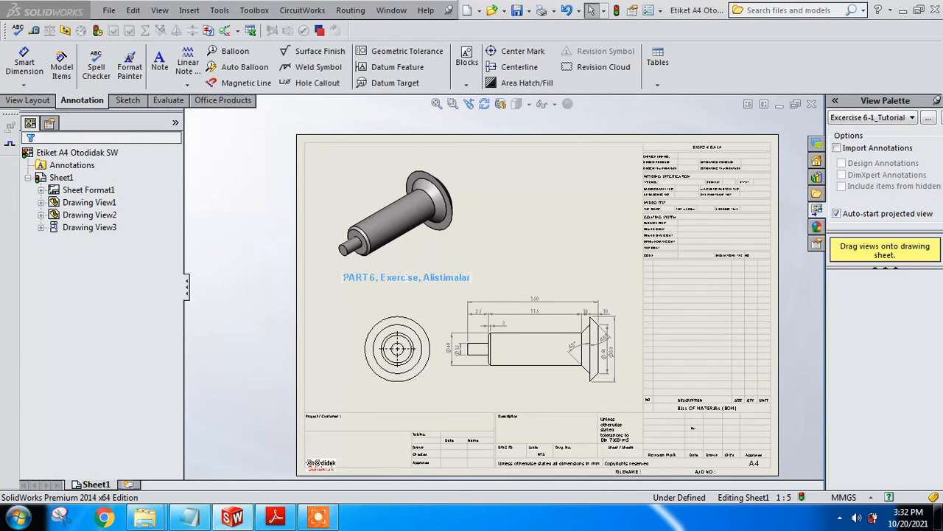
{"action": "left_click", "coordinate": [554, 245]}
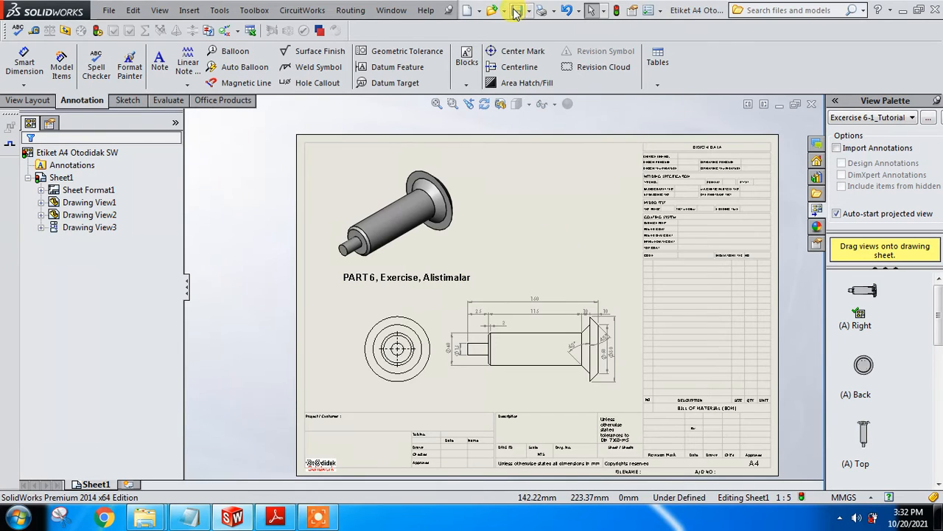
Step: Enlarge the Otodidak Solidwork logo picture to about 225 by 96 mm and centre it in the title block's empty cell under Project / Customer
{"action": "left_click", "coordinate": [333, 464]}
{"action": "mouse_move", "coordinate": [316, 463]}
{"action": "left_mouse_down"}
{"action": "mouse_move", "coordinate": [327, 453]}
{"action": "mouse_move", "coordinate": [365, 451]}
{"action": "mouse_move", "coordinate": [434, 483]}
{"action": "left_mouse_up"}
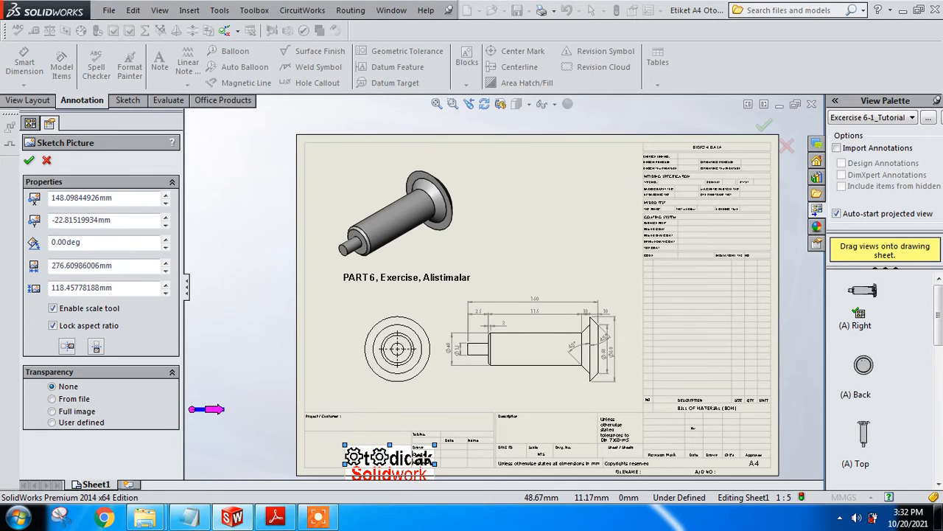
{"action": "left_click_drag", "start_coordinate": [392, 459], "coordinate": [378, 437]}
{"action": "scroll", "coordinate": [375, 444], "scroll_direction": "down", "scroll_amount": 5}
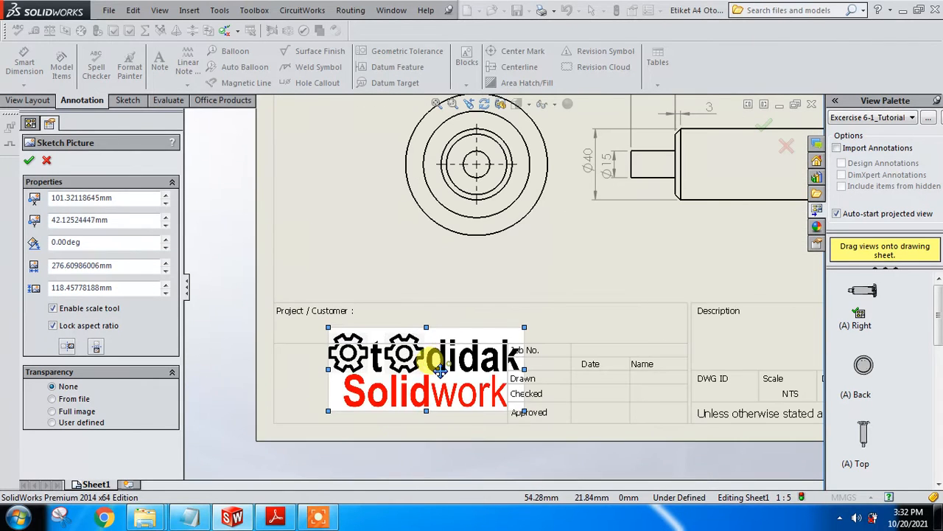
{"action": "left_click_drag", "start_coordinate": [337, 329], "coordinate": [358, 359]}
{"action": "left_click_drag", "start_coordinate": [419, 395], "coordinate": [376, 383]}
{"action": "left_click_drag", "start_coordinate": [457, 410], "coordinate": [475, 418]}
{"action": "left_click_drag", "start_coordinate": [446, 385], "coordinate": [445, 389]}
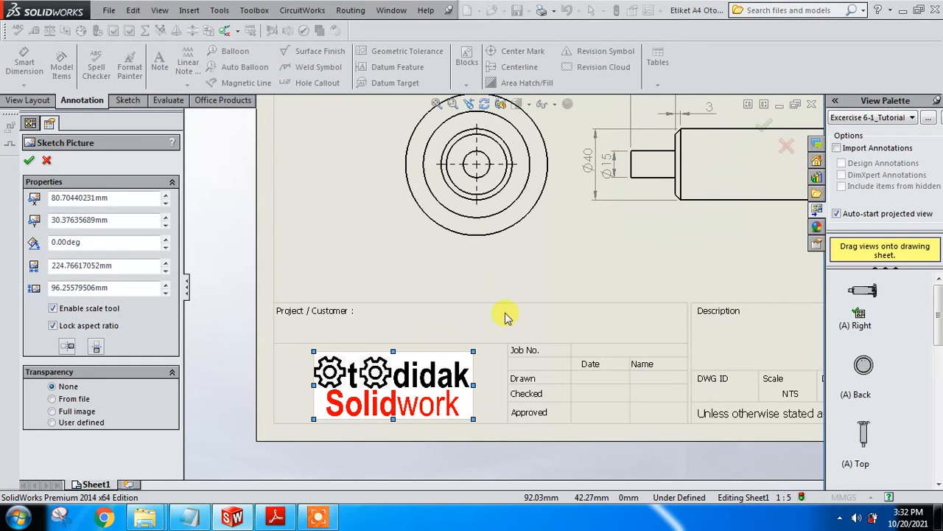
{"action": "left_click_drag", "start_coordinate": [411, 391], "coordinate": [405, 391]}
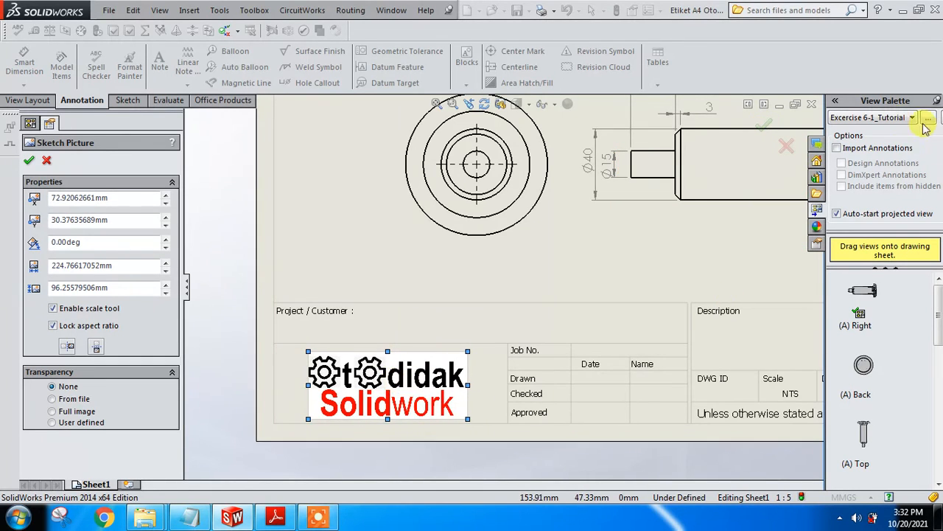
{"action": "left_click", "coordinate": [767, 130]}
{"action": "scroll", "coordinate": [636, 238], "scroll_direction": "up", "scroll_amount": 3}
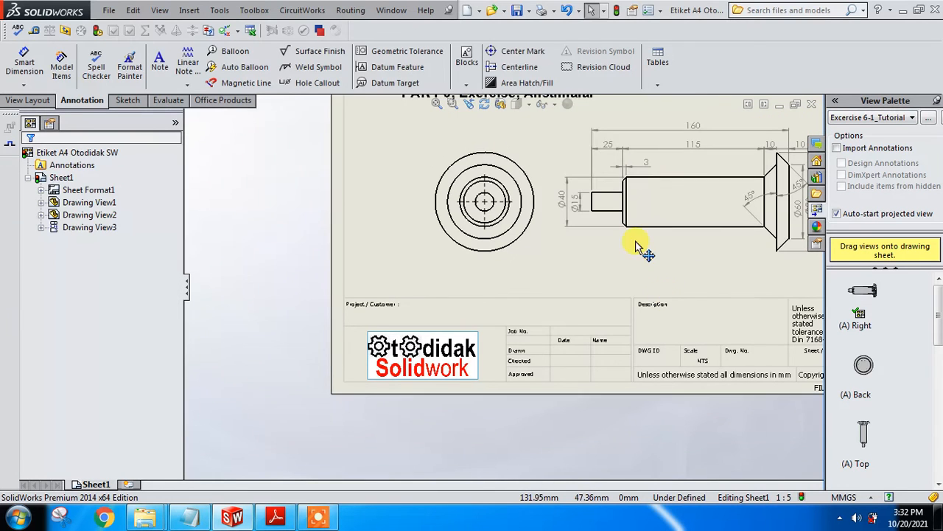
Step: Print the sheet to a PDF named "Part 6 - Excercise 6, Alistimalar.pdf" in the THE NEXT PROJECT folder, then close the opened PDF
{"action": "left_click", "coordinate": [542, 10]}
{"action": "left_click", "coordinate": [451, 381]}
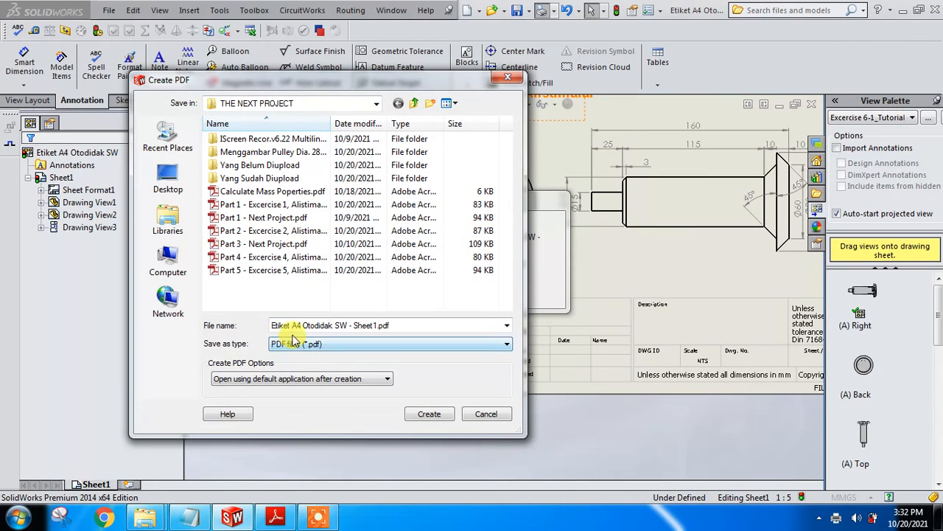
{"action": "left_click", "coordinate": [254, 273]}
{"action": "left_click", "coordinate": [278, 324]}
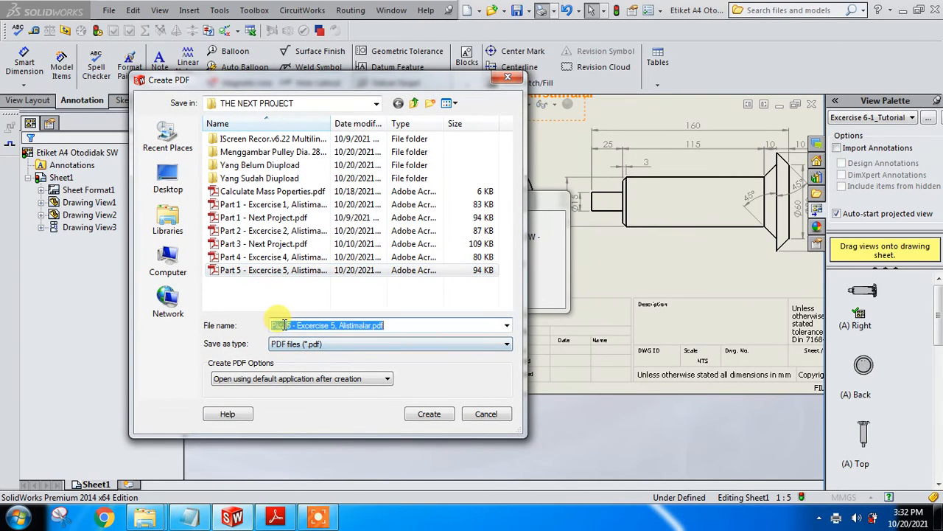
{"action": "left_click", "coordinate": [282, 325]}
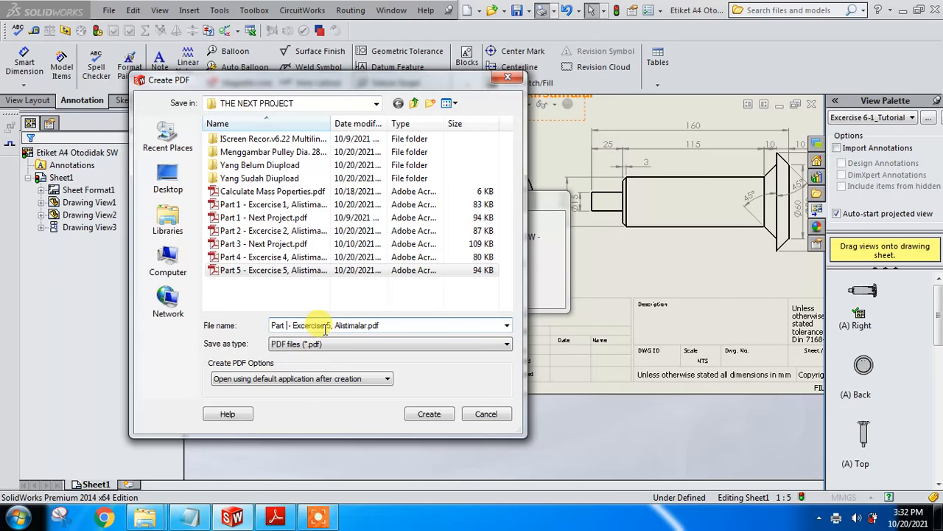
{"action": "type", "text": "6"}
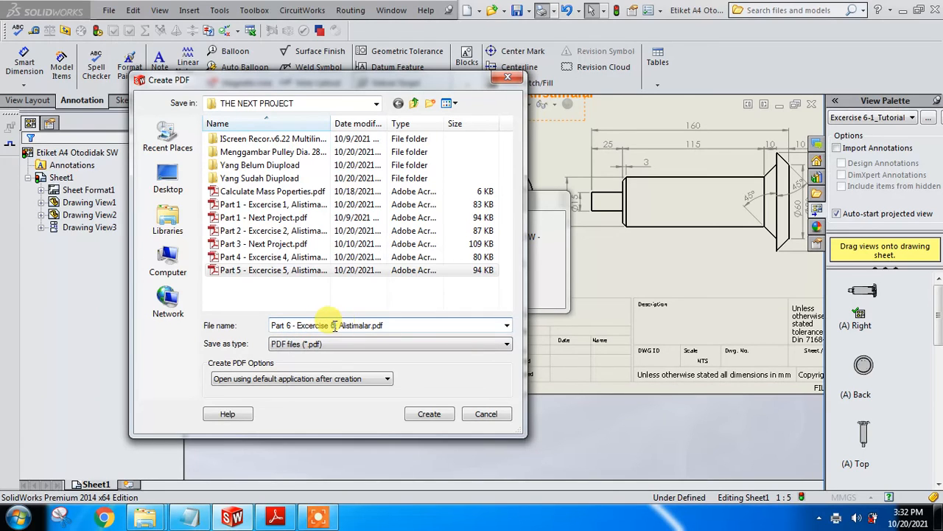
{"action": "left_click", "coordinate": [428, 413]}
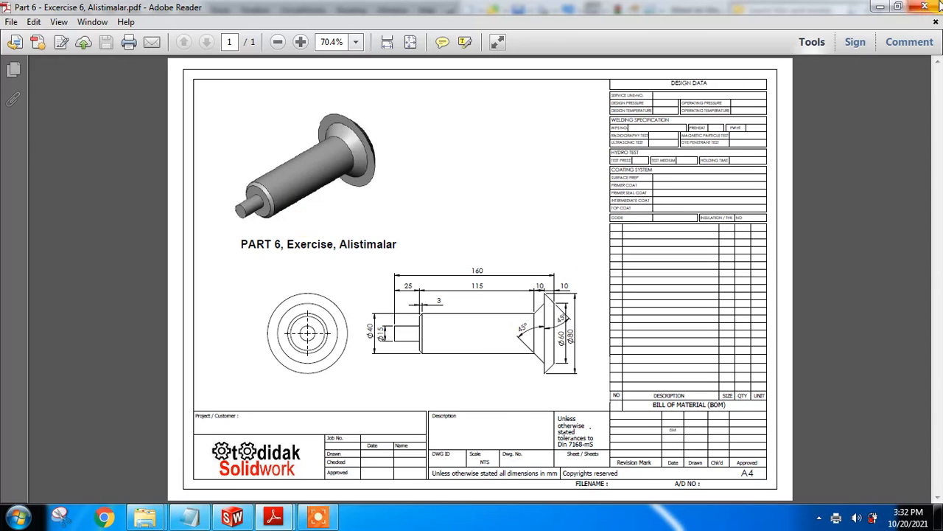
{"action": "left_click", "coordinate": [923, 7]}
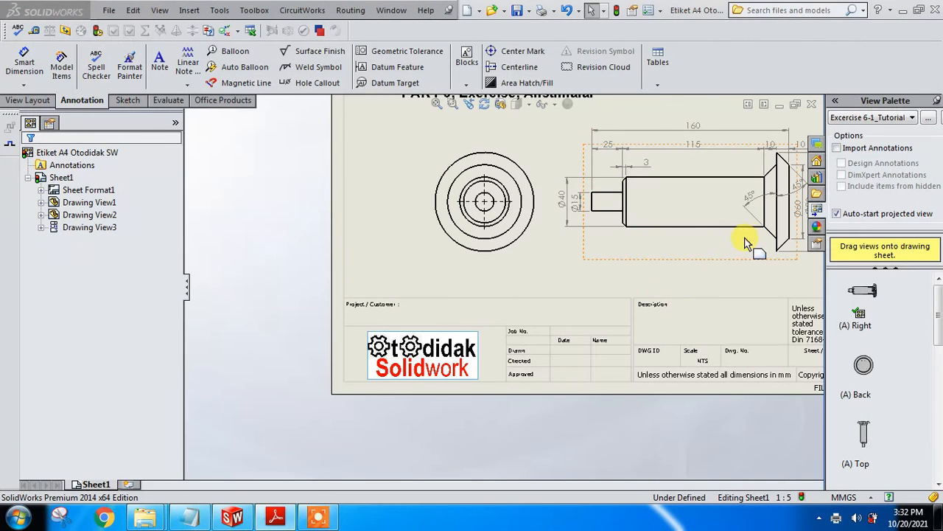
{"action": "left_click", "coordinate": [319, 516]}
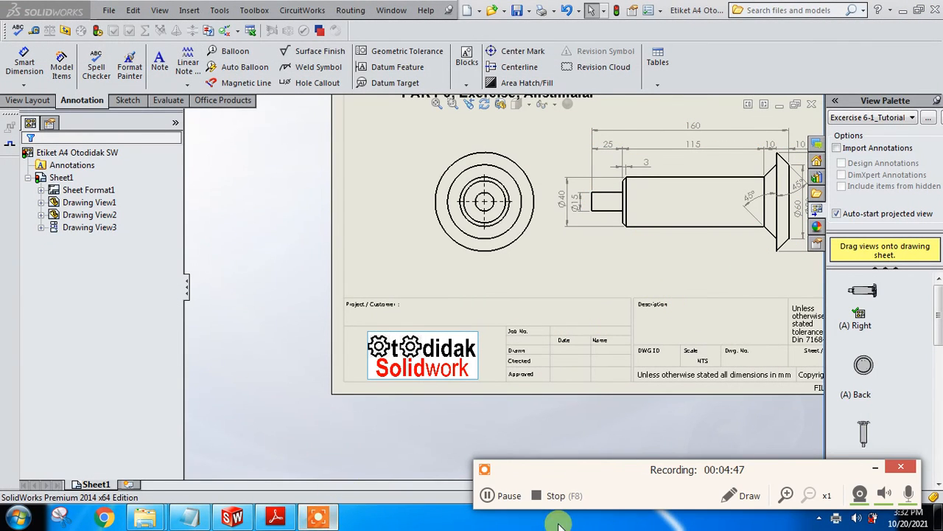